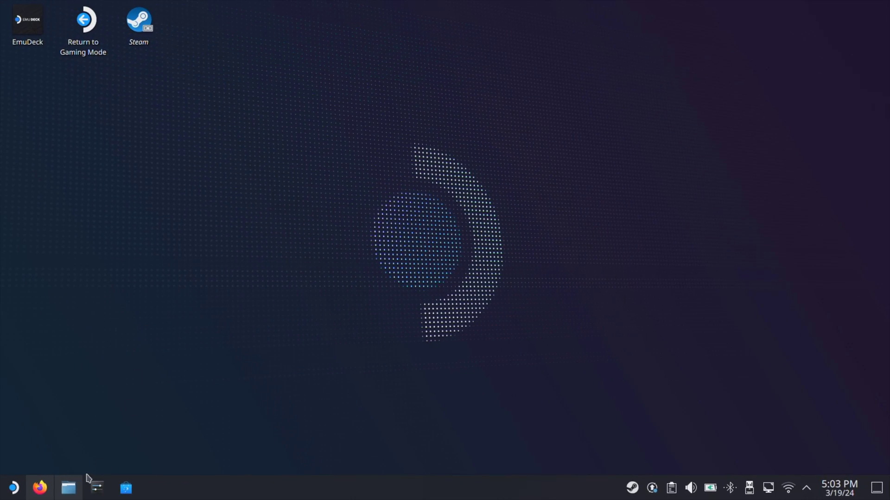
# Check the SONIC MANIA.pkg game file in the Downloads folder, and minimize the file manager.
pyautogui.click(68, 493)
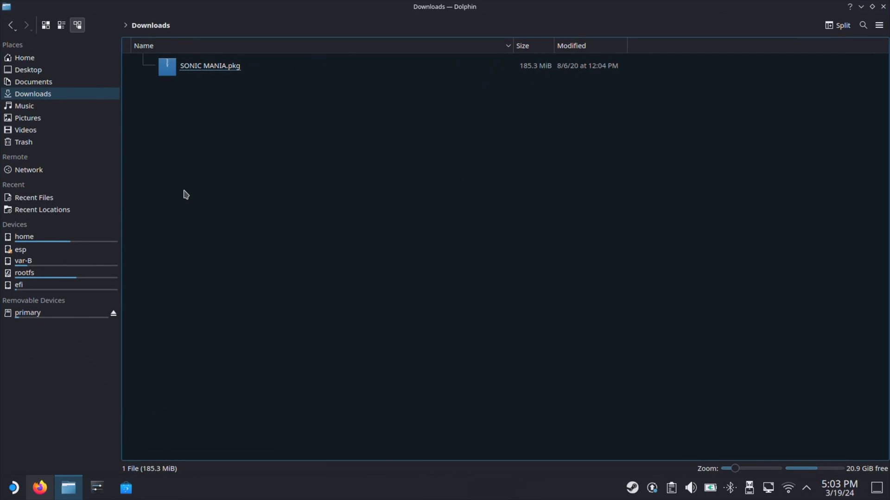
pyautogui.click(235, 66)
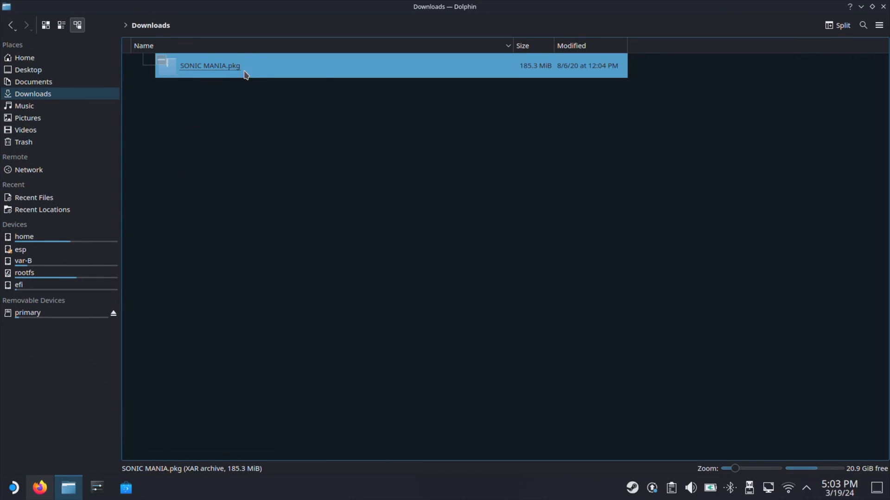
pyautogui.click(320, 127)
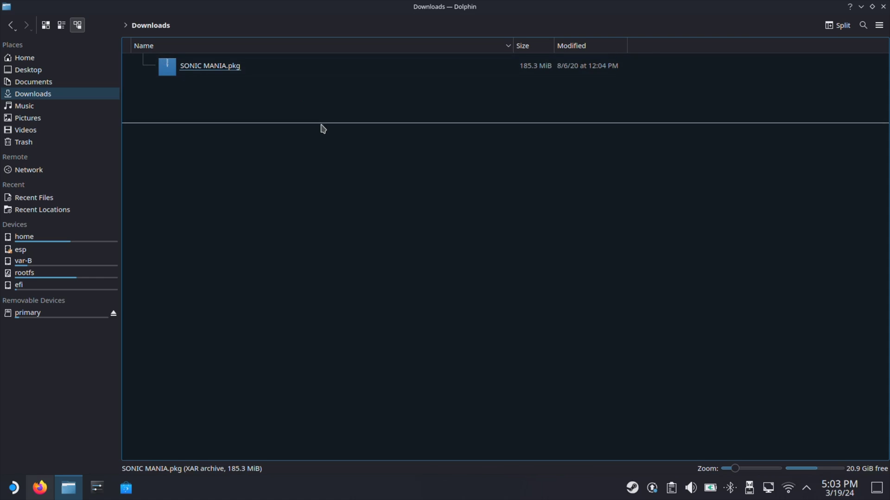
pyautogui.click(861, 7)
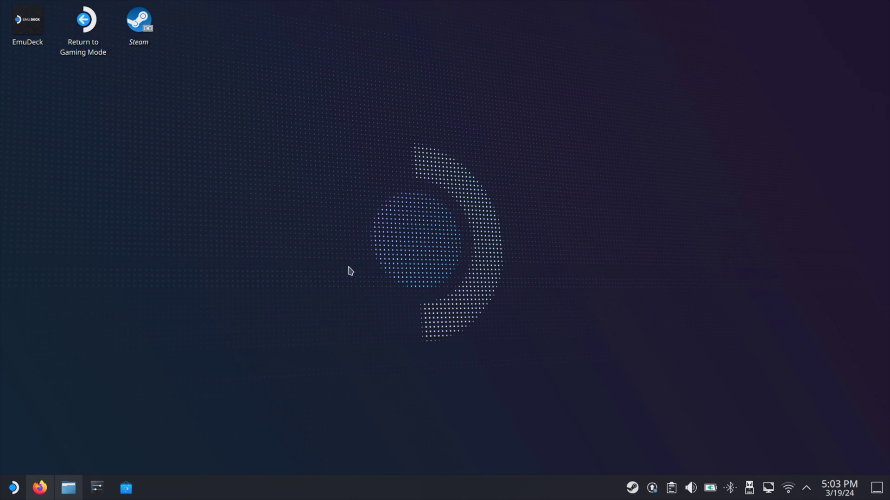
# In Firefox, download the fpPS4 Temmie's Launcher repository and nw.js version 0.70.1 through the readme's Linux instructions.
pyautogui.click(40, 488)
pyautogui.scroll(-8, 130, 246)
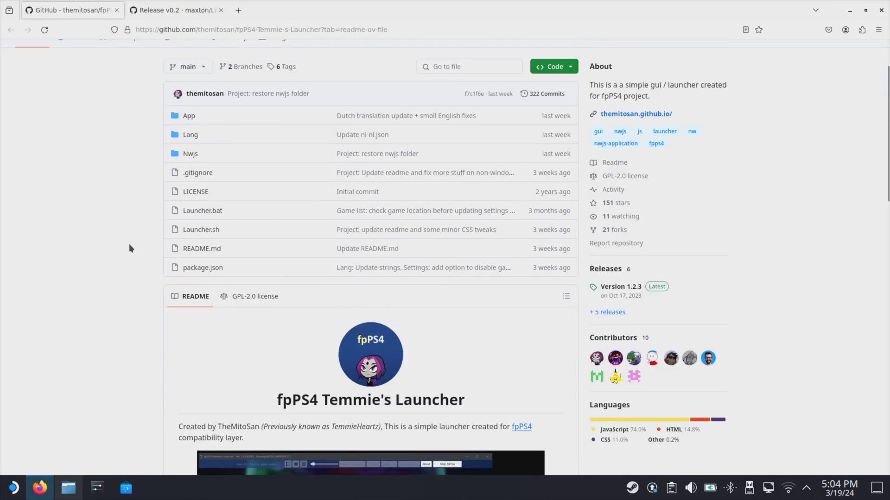
pyautogui.scroll(-10, 132, 249)
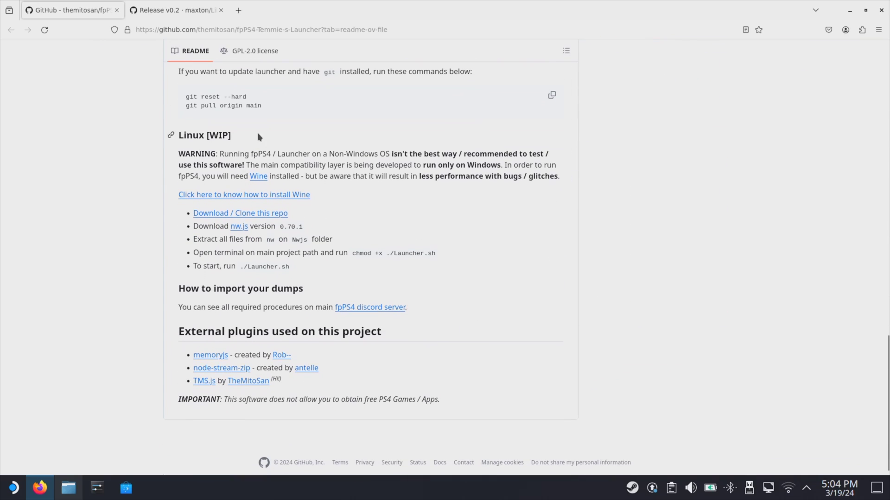
pyautogui.moveTo(178, 135); pyautogui.dragTo(227, 135)
pyautogui.click(234, 138)
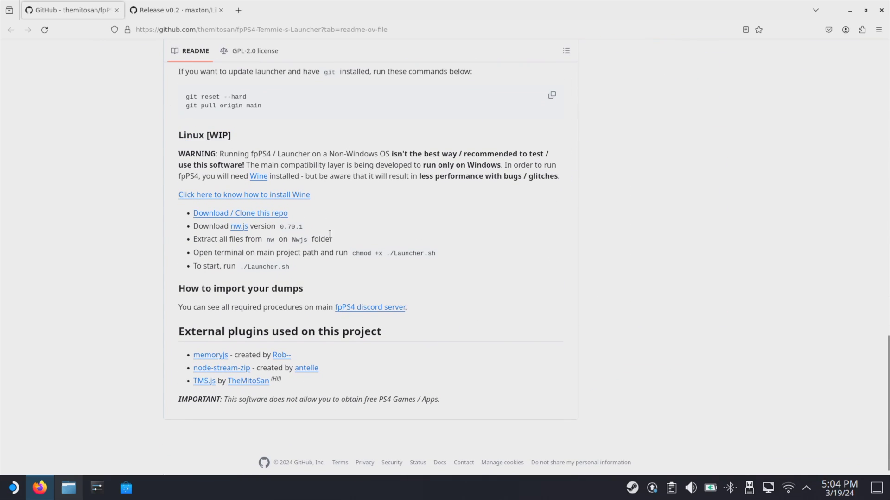
pyautogui.click(266, 214)
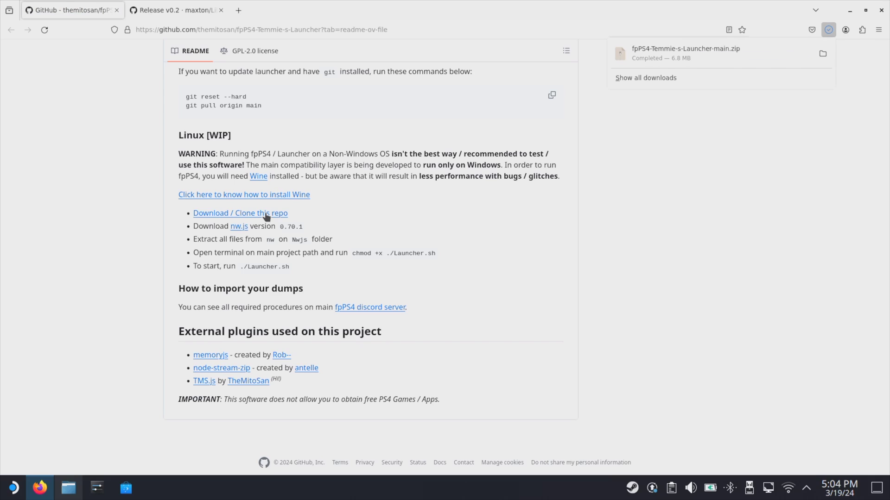
pyautogui.click(238, 229)
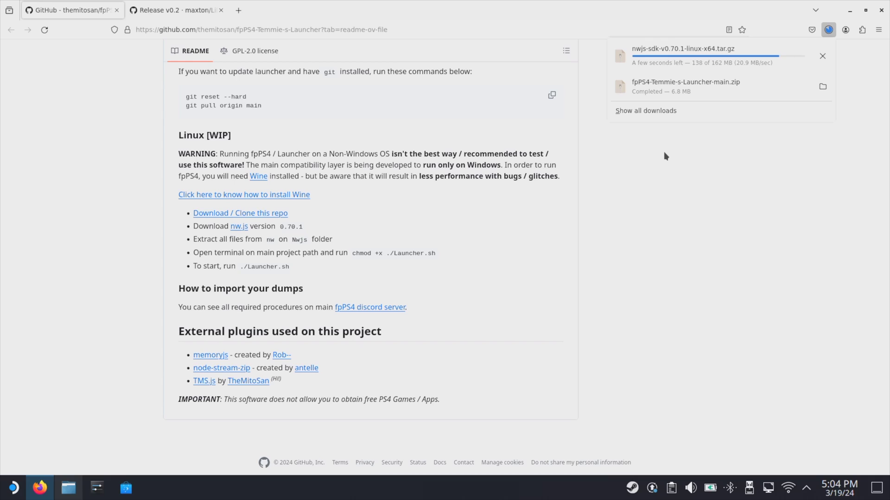
# Download PkgEditor-0.2.231.zip from the LibOrbisPkg v0.2 release page and close the browser.
pyautogui.click(175, 11)
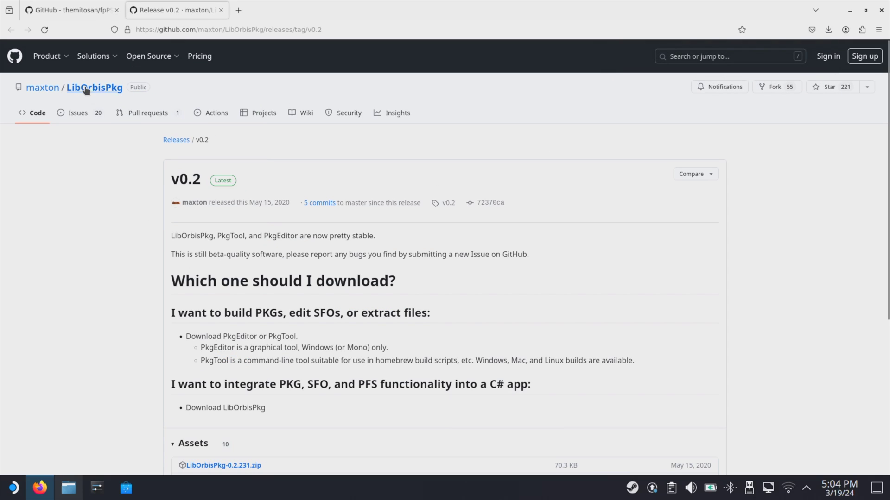
pyautogui.scroll(-5, 157, 241)
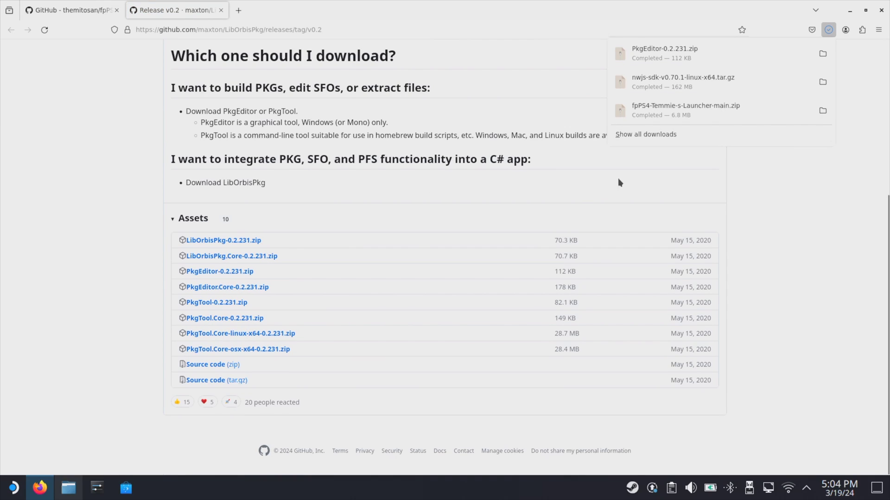
pyautogui.click(881, 10)
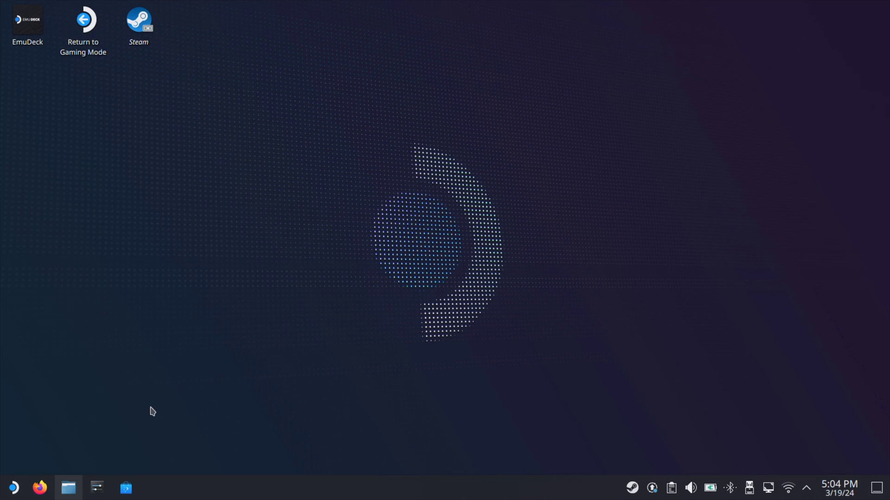
# Extract fpPS4-Temmie-s-Launcher-main.zip into the Downloads folder in the file manager and delete the zip archive.
pyautogui.click(69, 488)
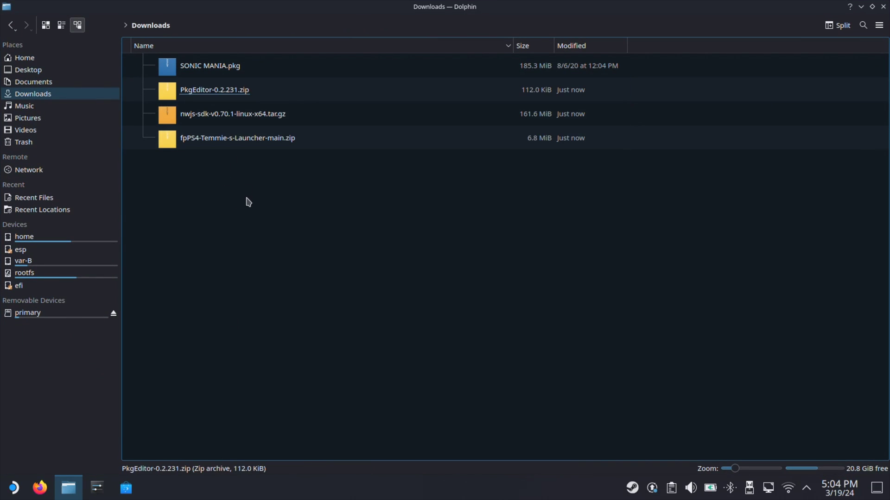
pyautogui.click(244, 137)
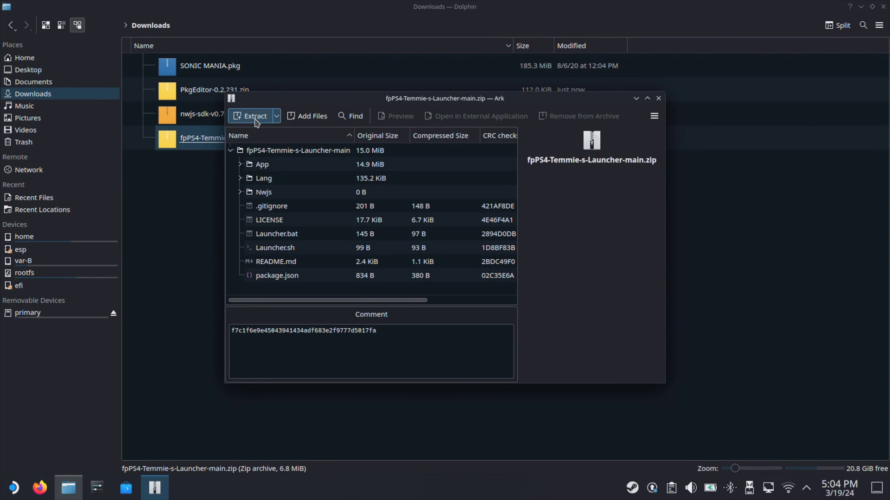
pyautogui.click(250, 120)
pyautogui.click(565, 346)
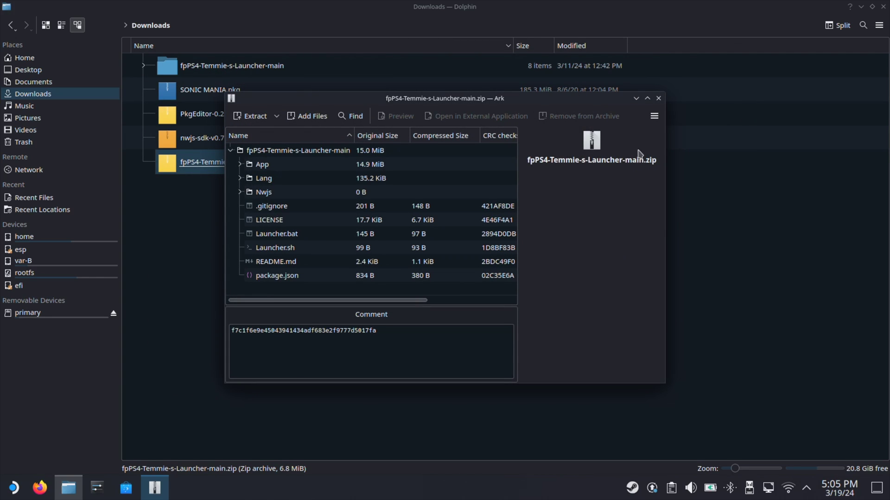
pyautogui.click(659, 99)
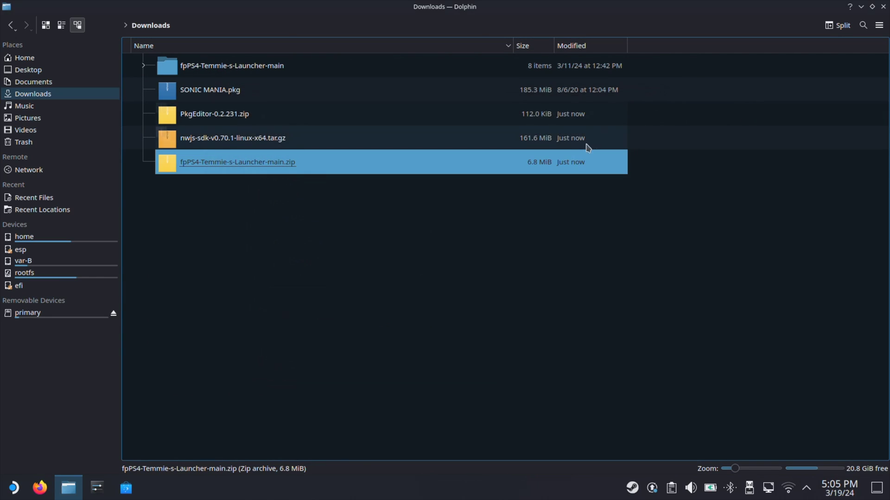
pyautogui.rightClick(273, 170)
pyautogui.click(287, 282)
# Extract nwjs-sdk-v0.70.1-linux-x64.tar.gz into the Downloads folder and delete the archive.
pyautogui.doubleClick(248, 145)
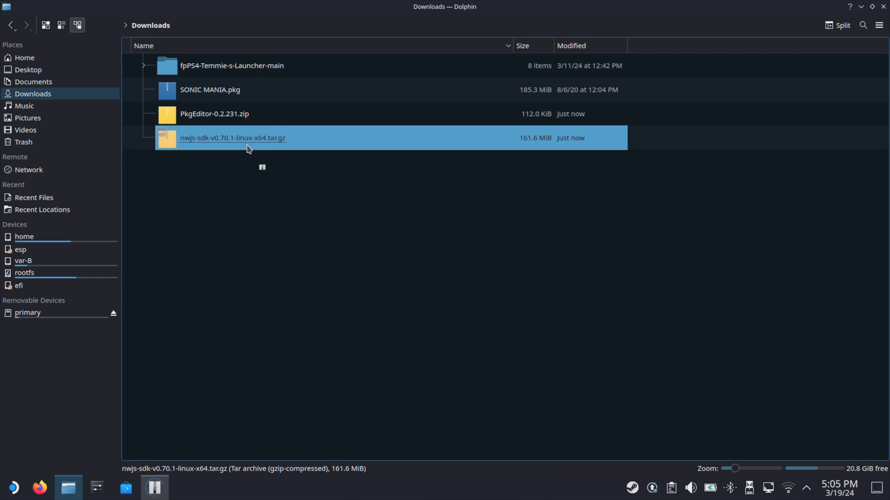
pyautogui.click(250, 117)
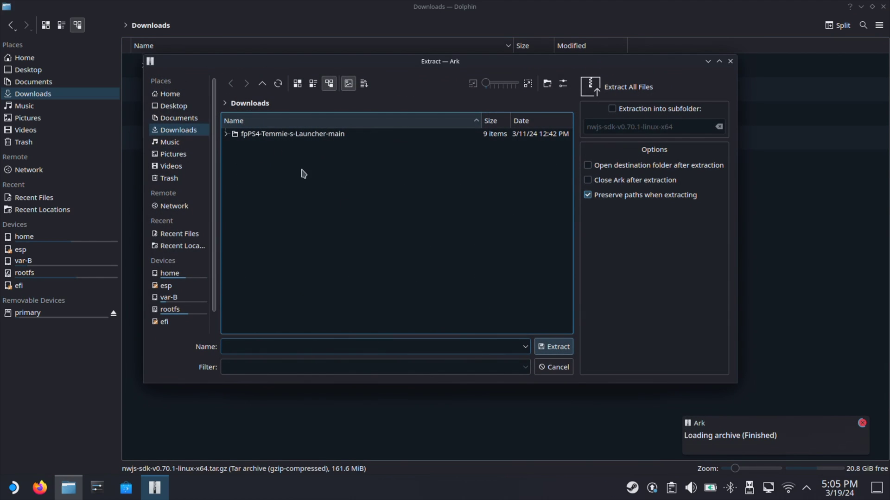
pyautogui.click(562, 346)
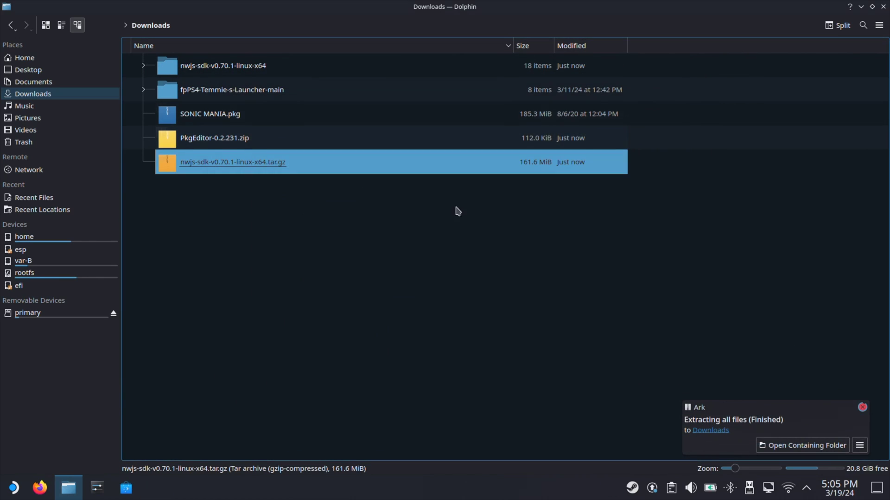
pyautogui.rightClick(278, 164)
pyautogui.click(318, 282)
# Extract PkgEditor-0.2.231.zip into its own PkgEditor-0.2.231 folder in Downloads and delete the zip archive.
pyautogui.doubleClick(238, 139)
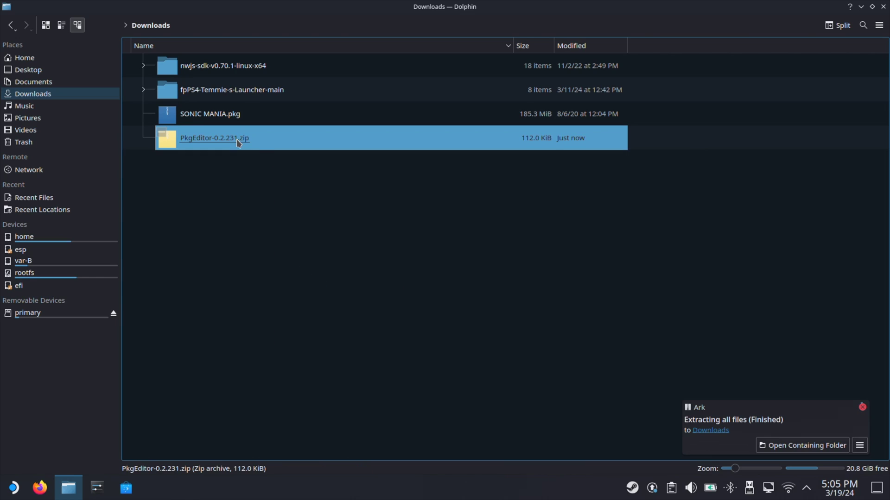
pyautogui.click(256, 171)
pyautogui.click(553, 346)
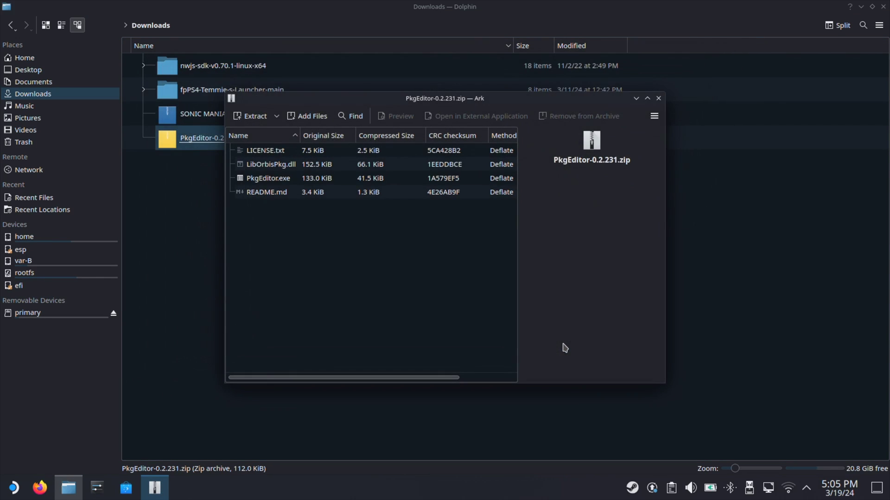
pyautogui.click(655, 98)
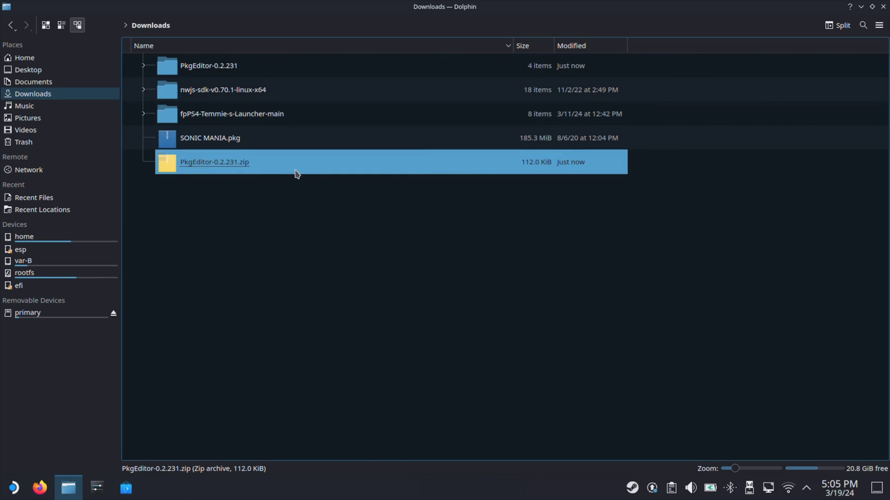
pyautogui.rightClick(242, 166)
pyautogui.click(274, 285)
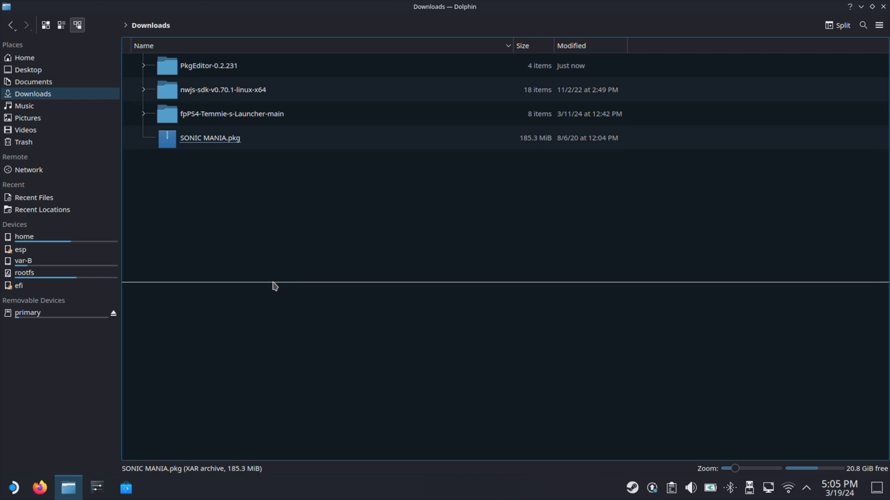
# Copy all files and folders inside the nwjs-sdk-v0.70.1-linux-x64 folder.
pyautogui.click(212, 96)
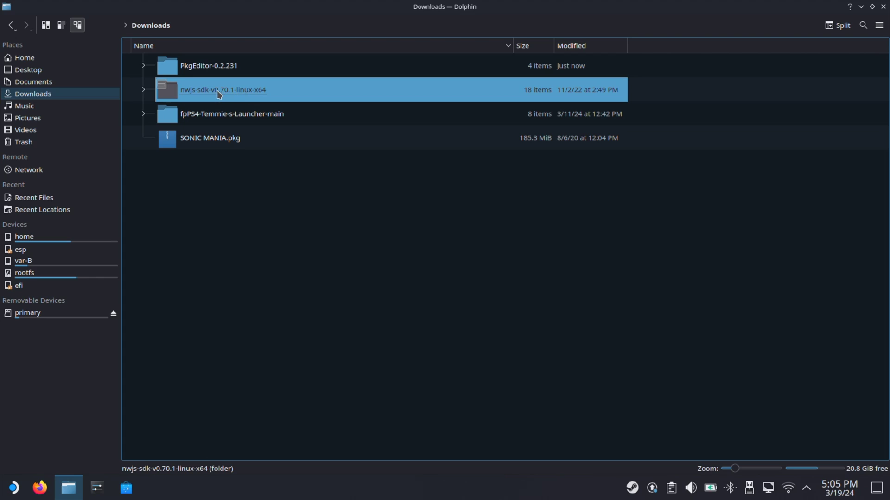
pyautogui.doubleClick(240, 90)
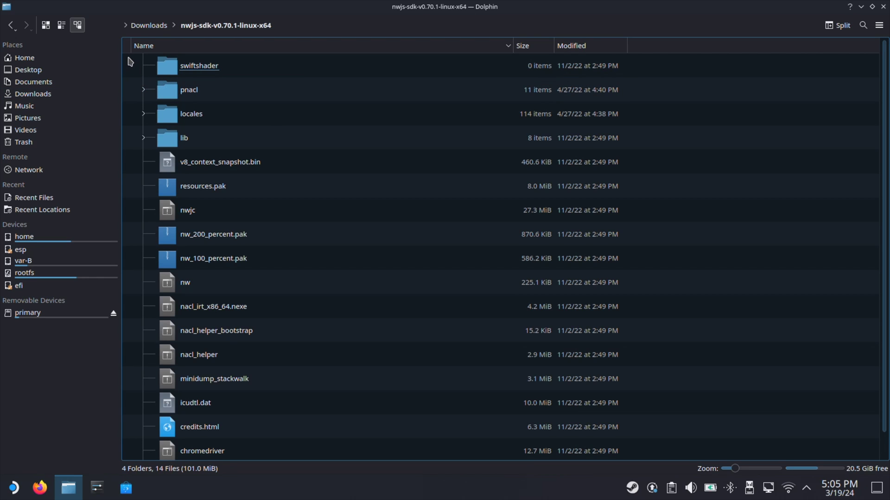
pyautogui.moveTo(131, 61); pyautogui.dragTo(330, 459)
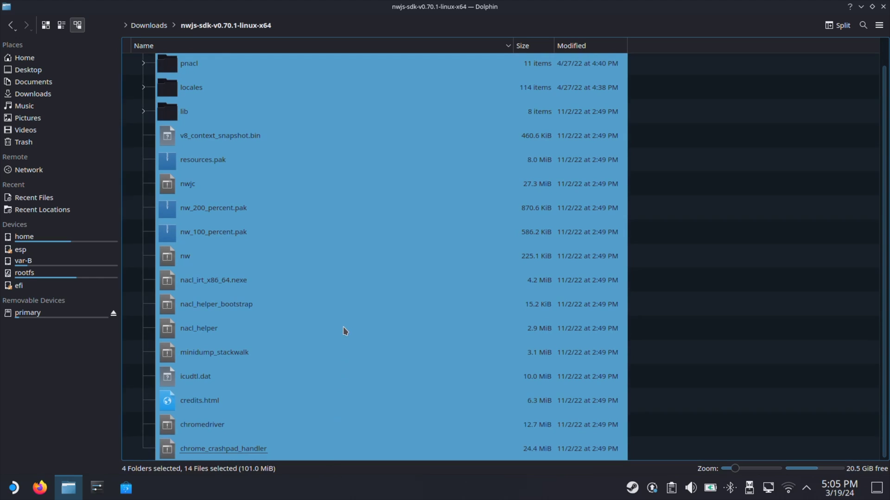
pyautogui.rightClick(353, 280)
pyautogui.click(388, 335)
# Paste the copied nw.js files into the Nwjs folder inside fpPS4-Temmie-s-Launcher-main.
pyautogui.click(155, 24)
pyautogui.click(208, 115)
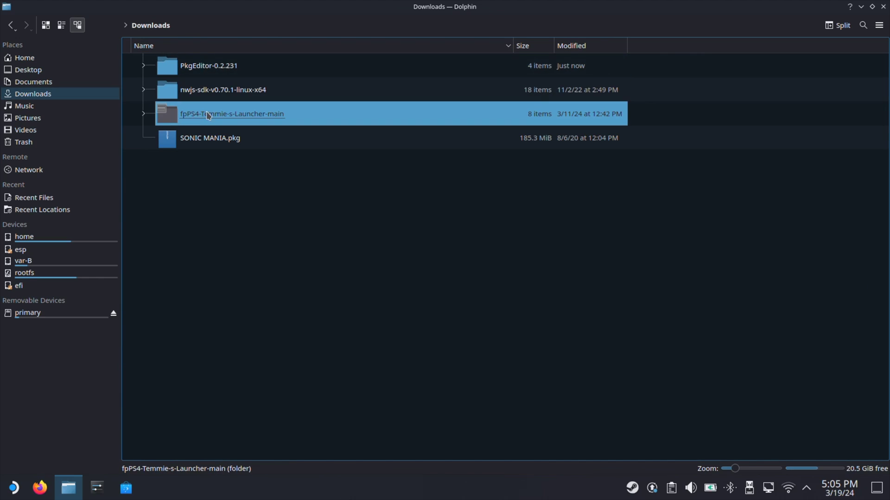
pyautogui.doubleClick(235, 114)
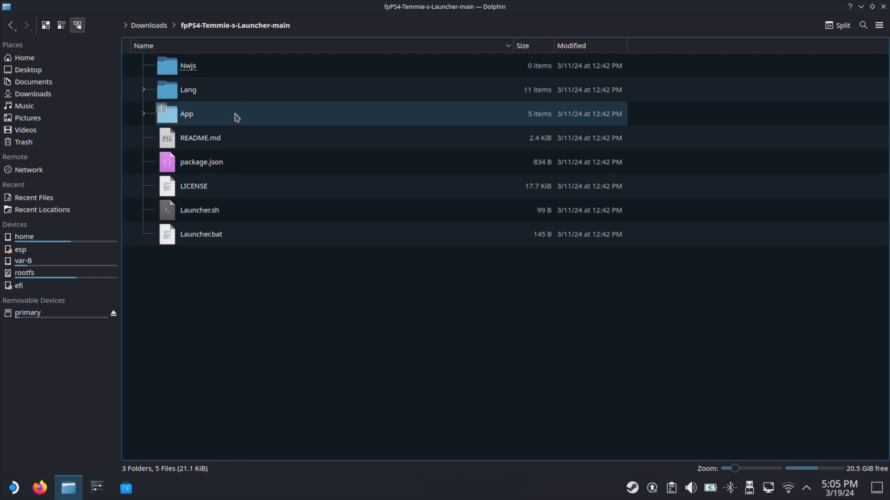
pyautogui.click(189, 73)
pyautogui.doubleClick(219, 70)
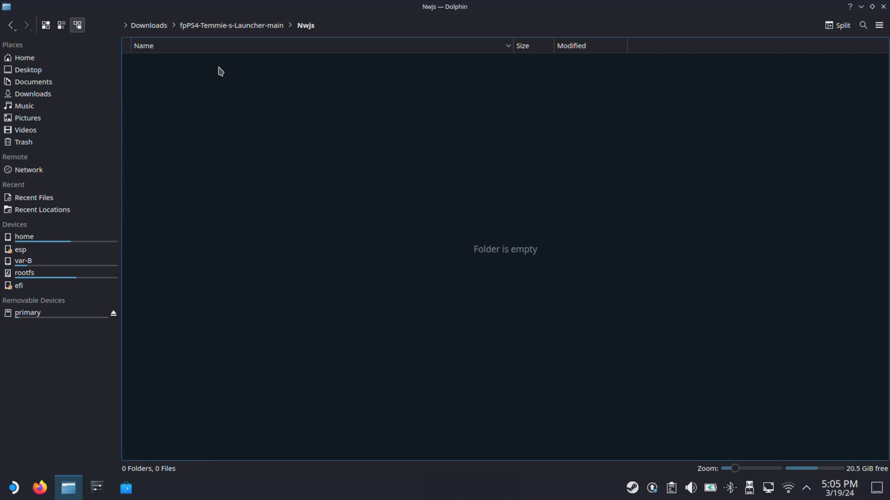
pyautogui.rightClick(228, 101)
pyautogui.click(270, 137)
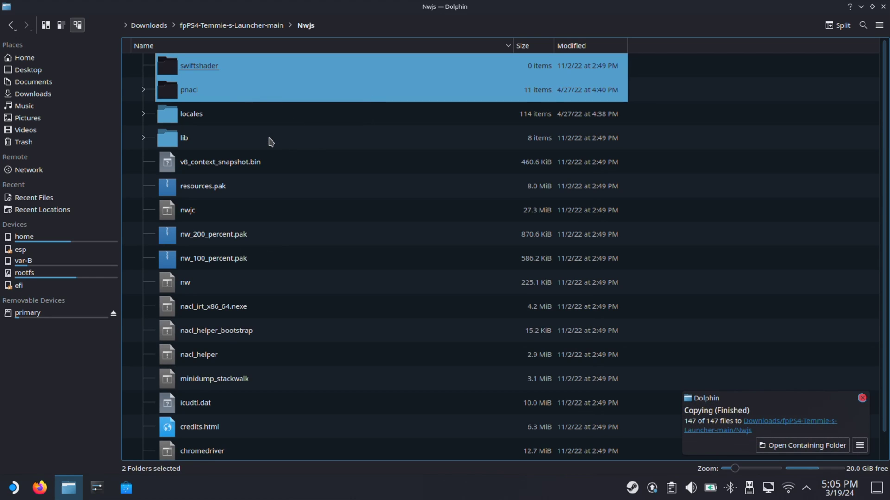
# Delete the nwjs-sdk-v0.70.1-linux-x64 folder from Downloads.
pyautogui.click(163, 25)
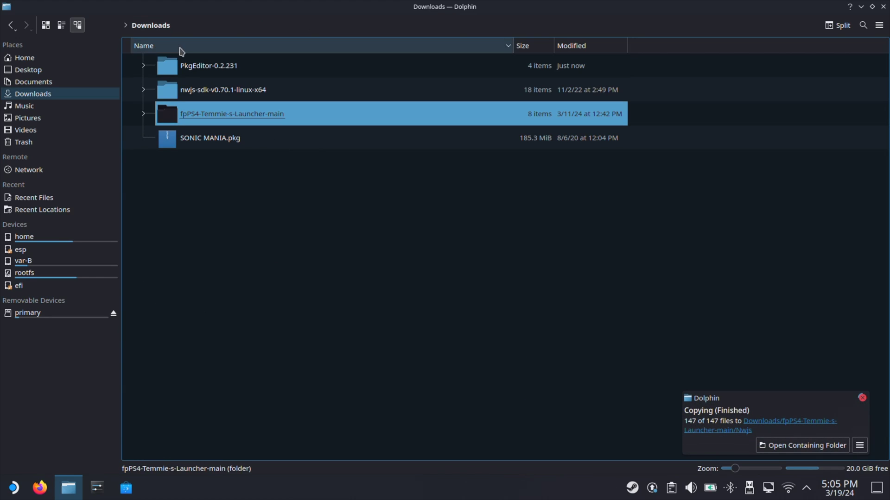
pyautogui.click(210, 95)
pyautogui.rightClick(210, 96)
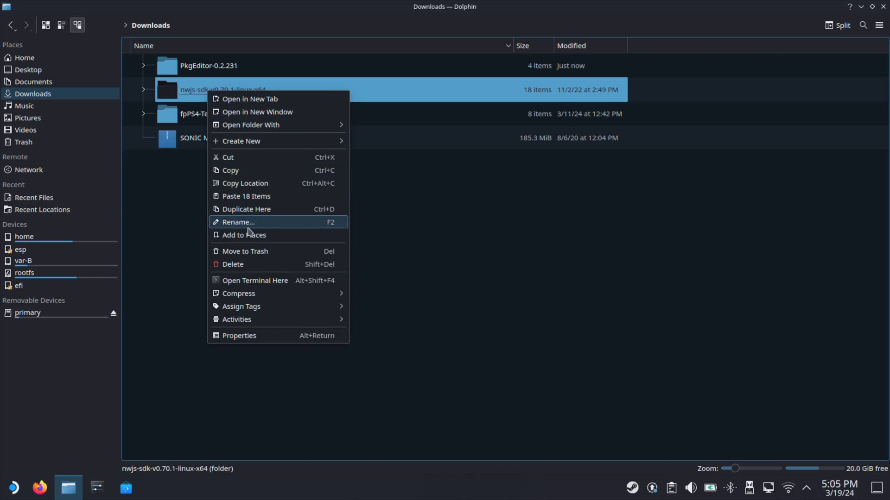
pyautogui.click(244, 265)
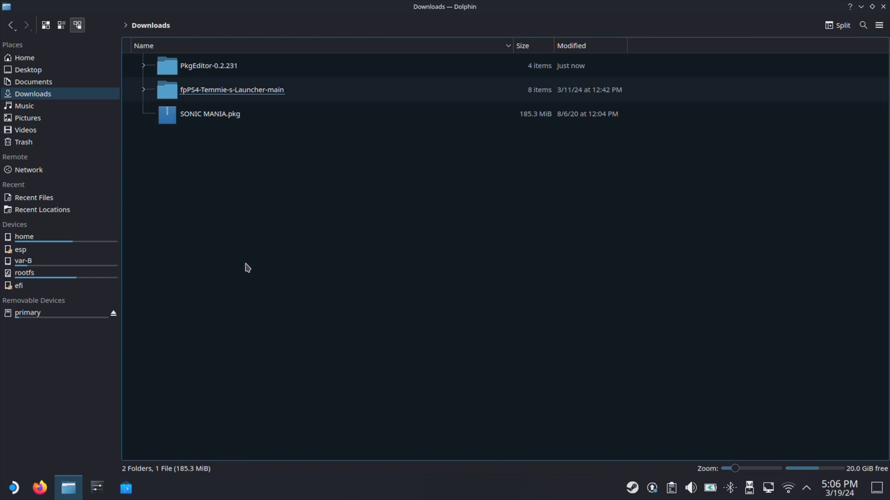
# Switch to Discover, search for Lutris, install it and launch it.
pyautogui.click(129, 492)
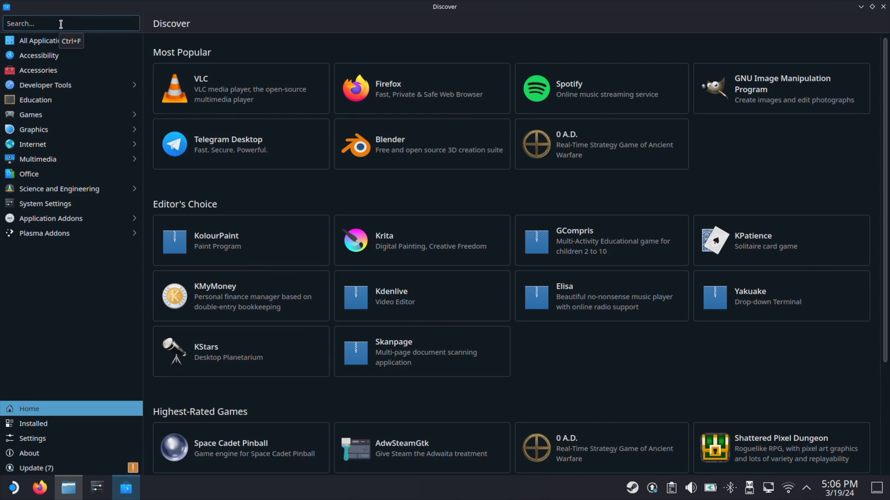
pyautogui.click(60, 24)
pyautogui.write('Lutris')
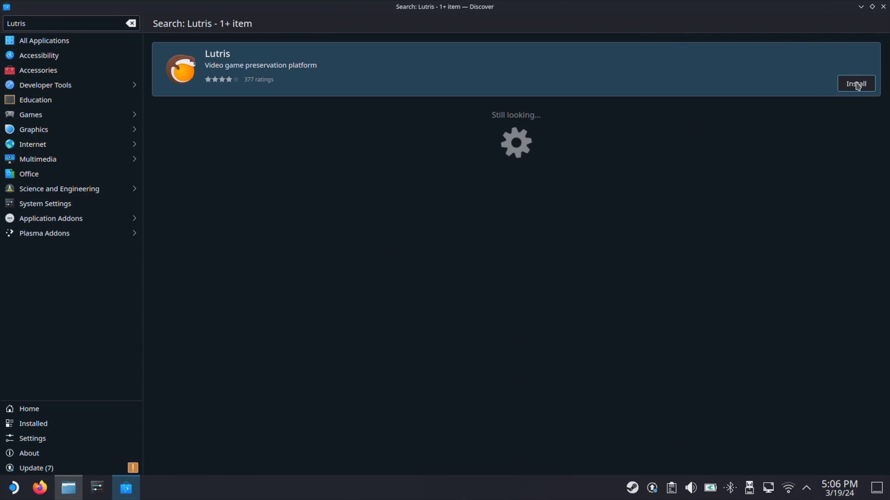
pyautogui.click(857, 85)
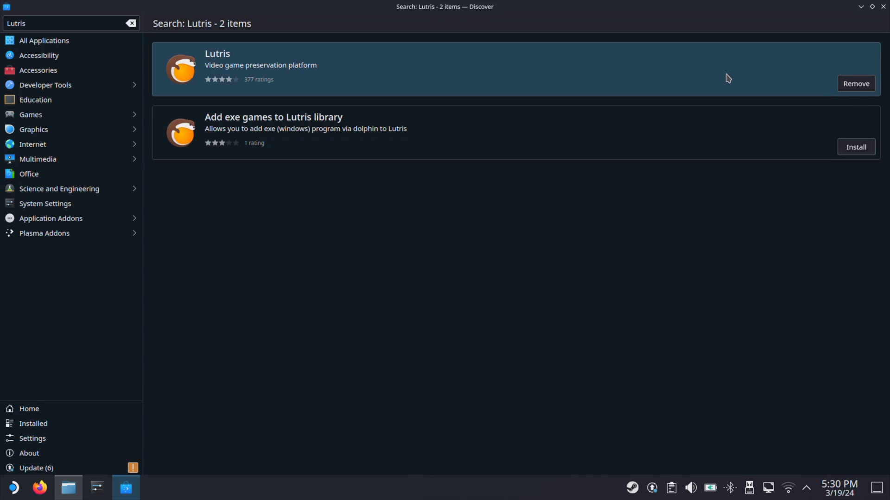
pyautogui.click(728, 79)
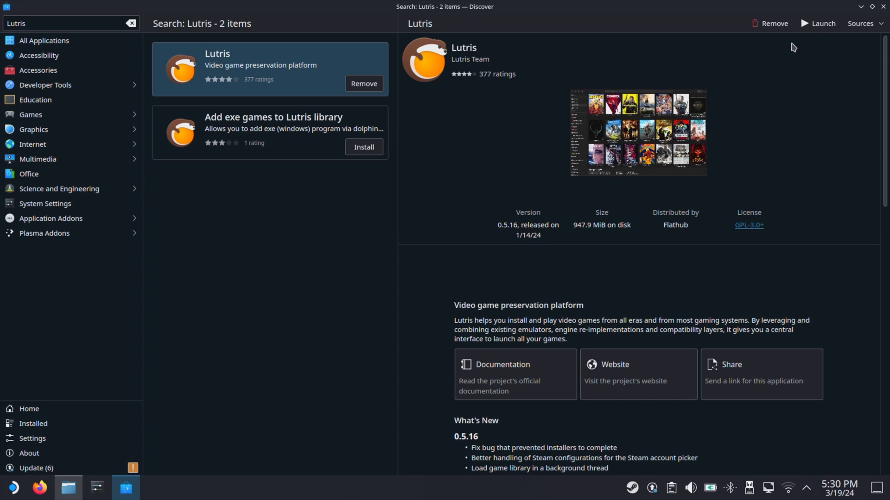
pyautogui.click(814, 26)
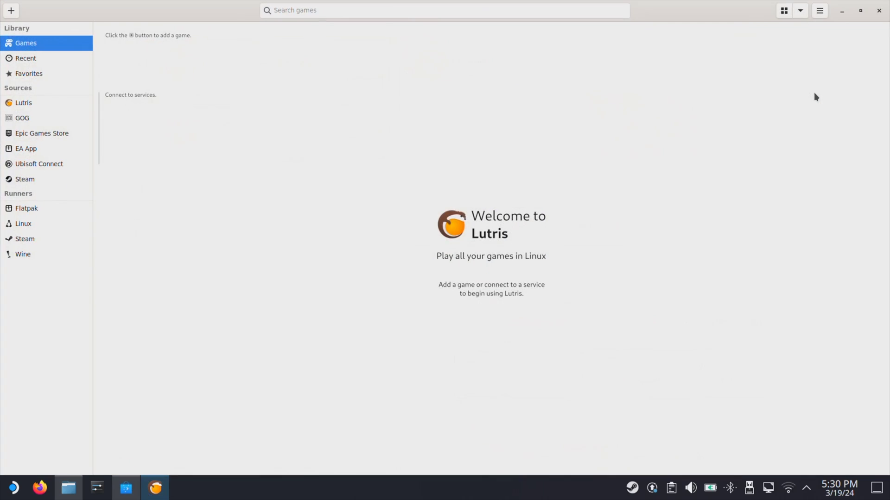
# Start adding a locally installed game in Lutris, named FPPS4 with the Wine (Runs Windows games) runner.
pyautogui.click(10, 10)
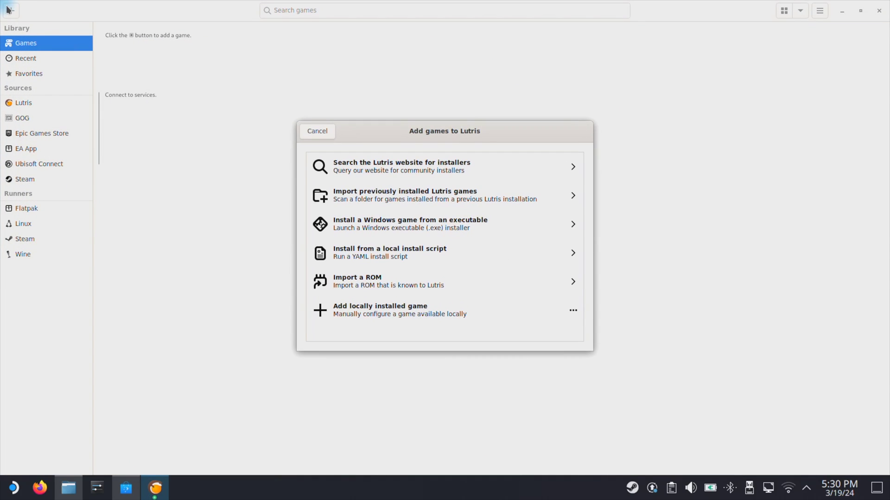
pyautogui.click(389, 311)
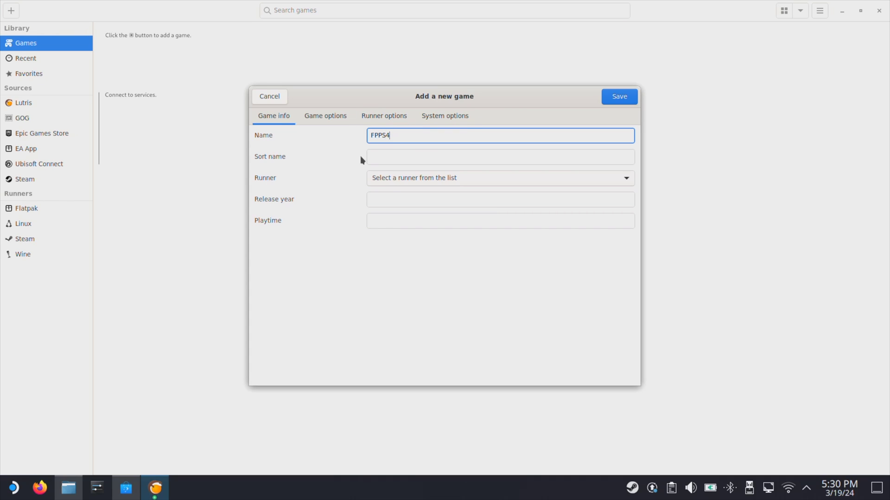
pyautogui.click(387, 182)
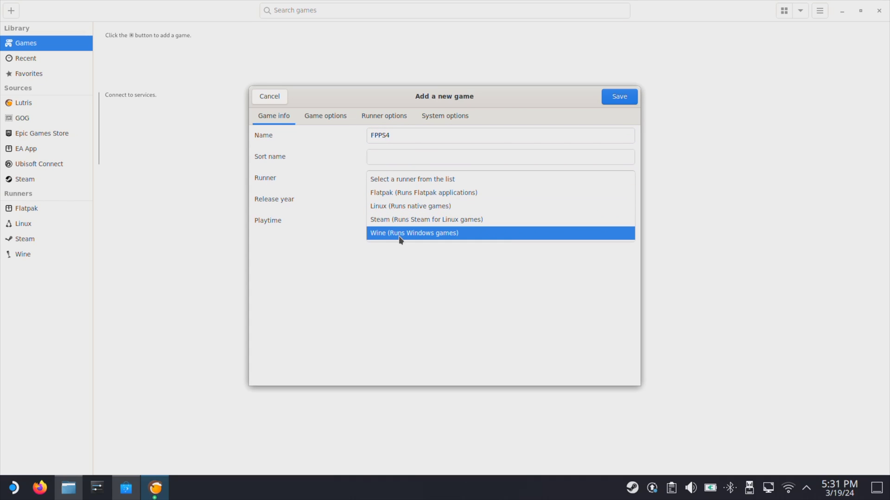
pyautogui.click(412, 235)
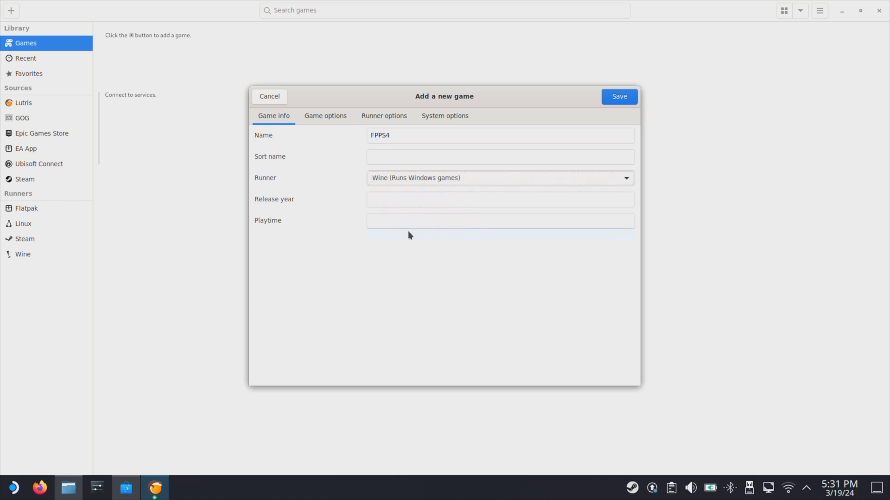
# Set the new game's executable to Launcher.bat from Downloads/fpPS4-Temmie-s-Launcher-main and save the entry.
pyautogui.click(307, 115)
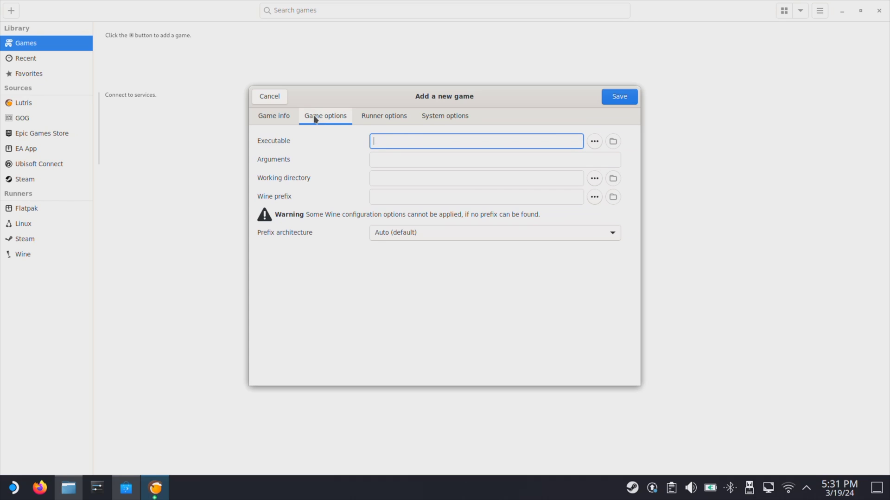
pyautogui.click(594, 146)
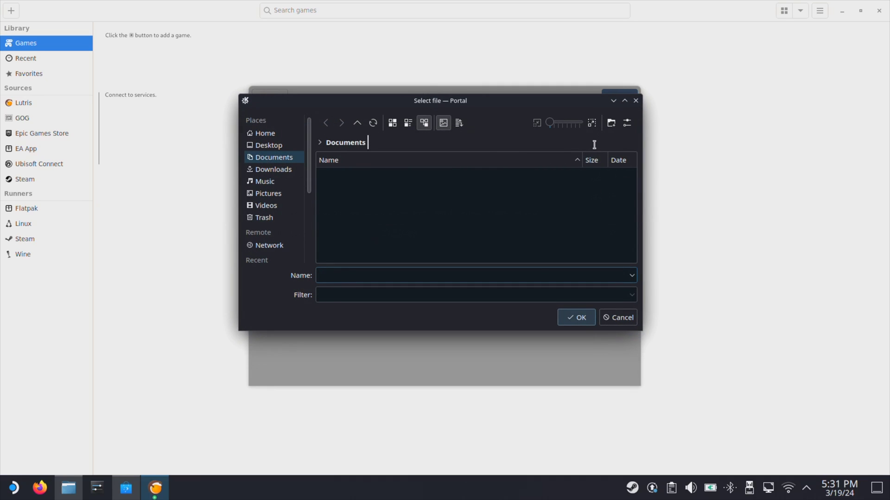
pyautogui.click(277, 169)
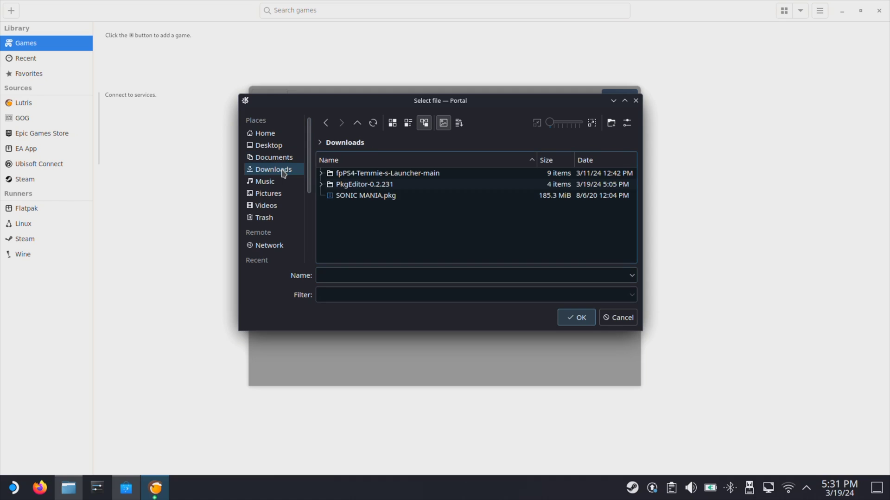
pyautogui.doubleClick(369, 173)
pyautogui.click(380, 209)
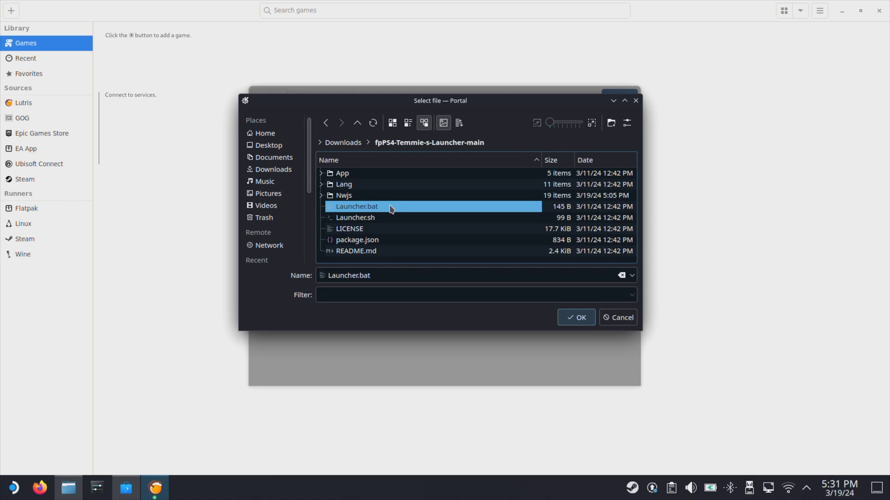
pyautogui.click(571, 319)
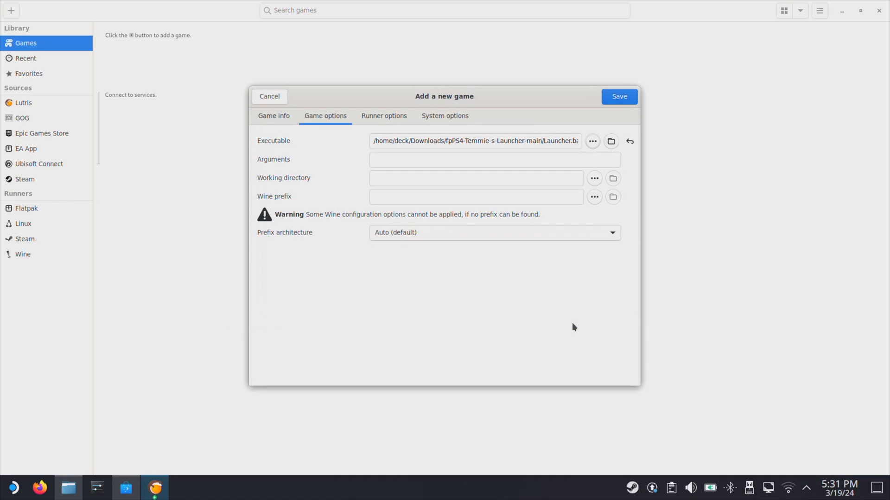
pyautogui.click(619, 99)
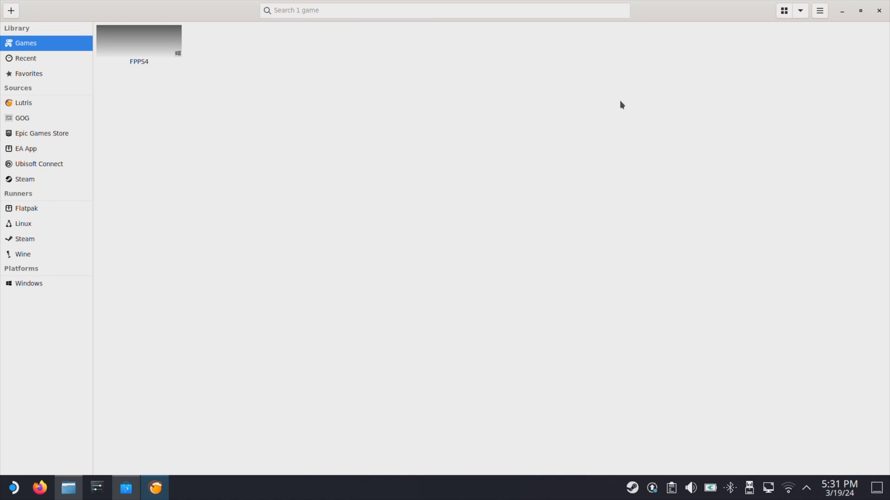
# Create a desktop shortcut for the FPPS4 game, and clear the open Lutris, Discover and Dolphin windows from the desktop.
pyautogui.click(145, 53)
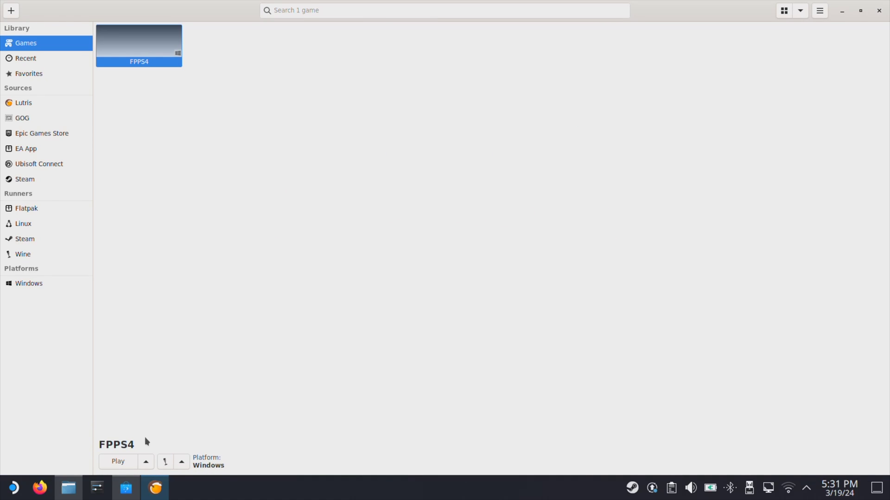
pyautogui.click(146, 462)
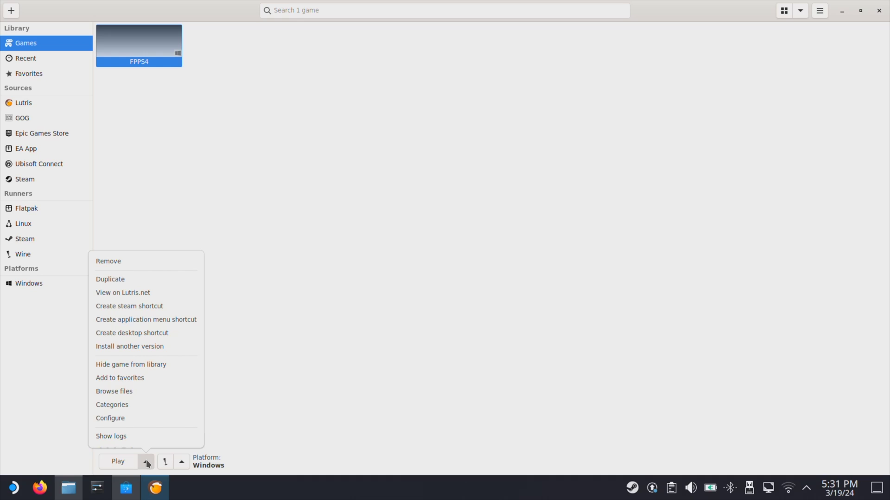
pyautogui.click(148, 333)
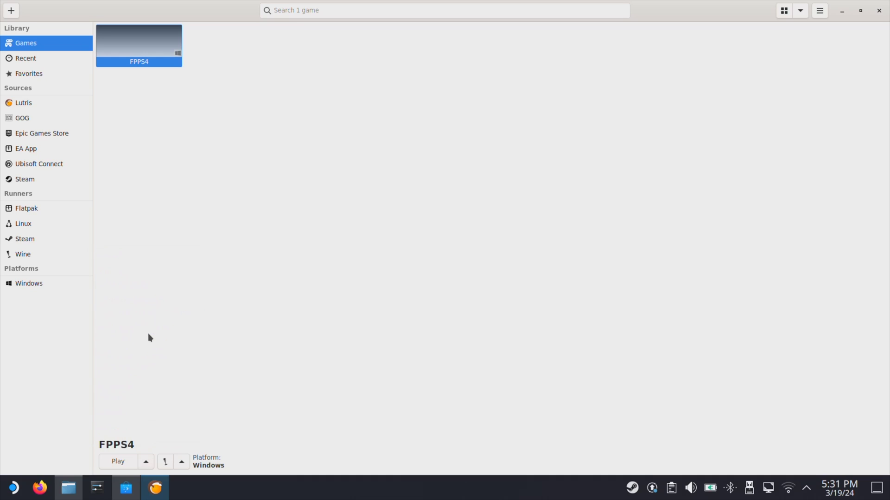
pyautogui.click(880, 9)
pyautogui.click(883, 9)
pyautogui.click(861, 6)
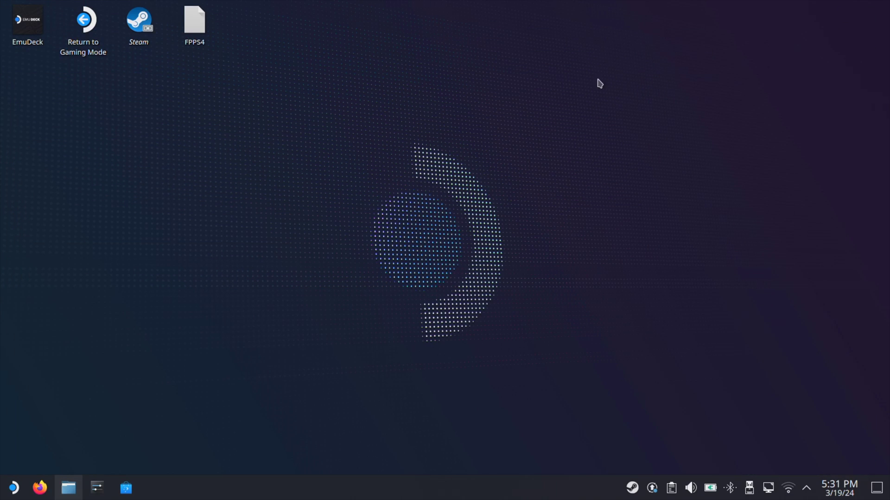
# Add the FPPS4 desktop shortcut to Steam as a non-Steam game.
pyautogui.click(206, 28)
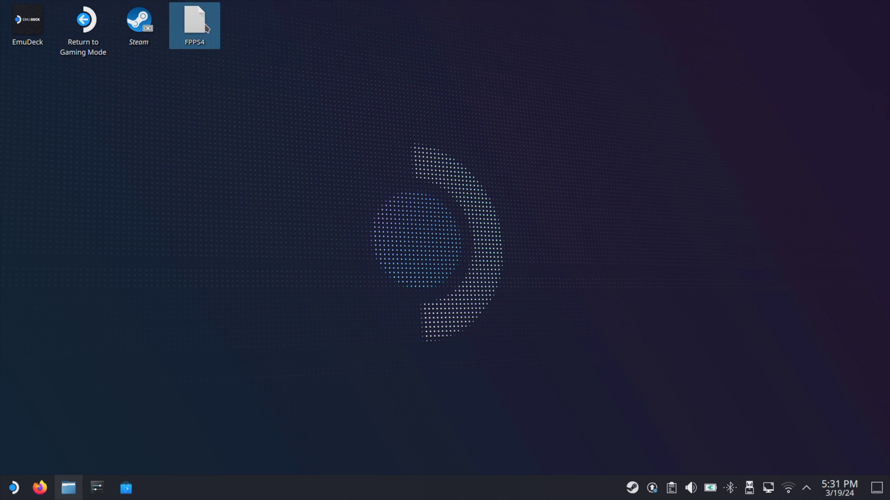
pyautogui.rightClick(210, 26)
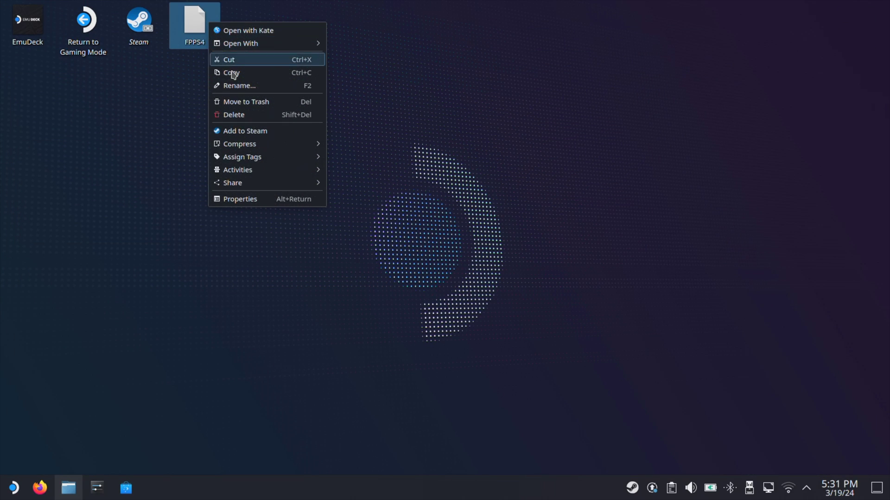
pyautogui.click(244, 131)
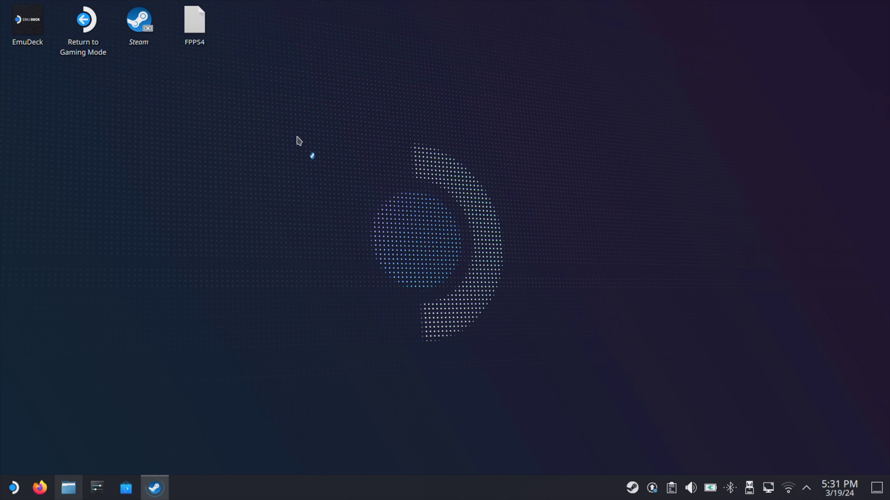
# Open Steam and start FPPS4 from the library.
pyautogui.doubleClick(145, 36)
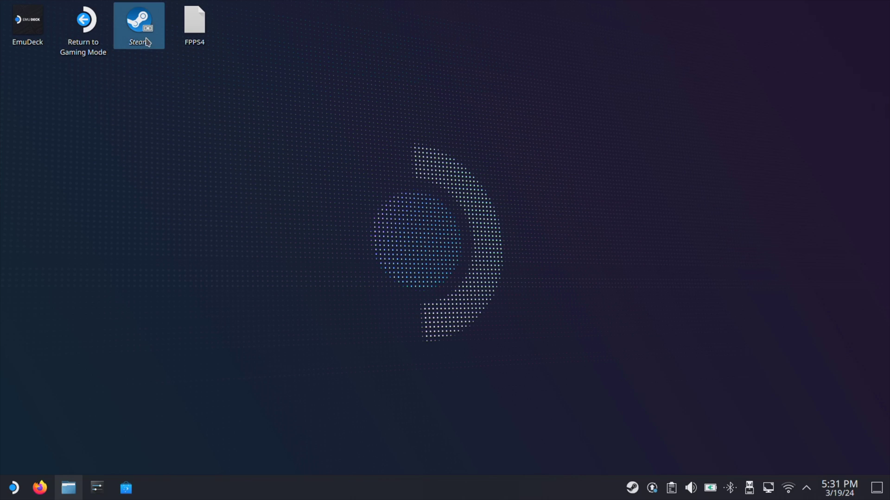
pyautogui.click(378, 125)
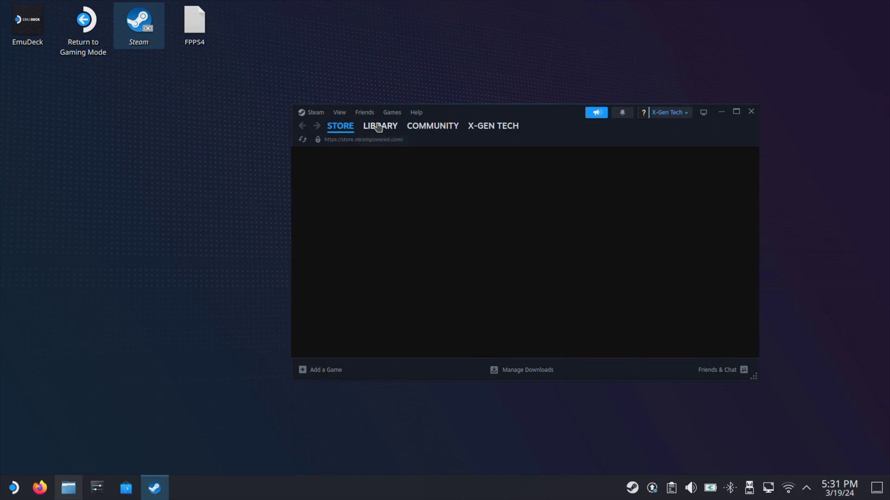
pyautogui.click(335, 246)
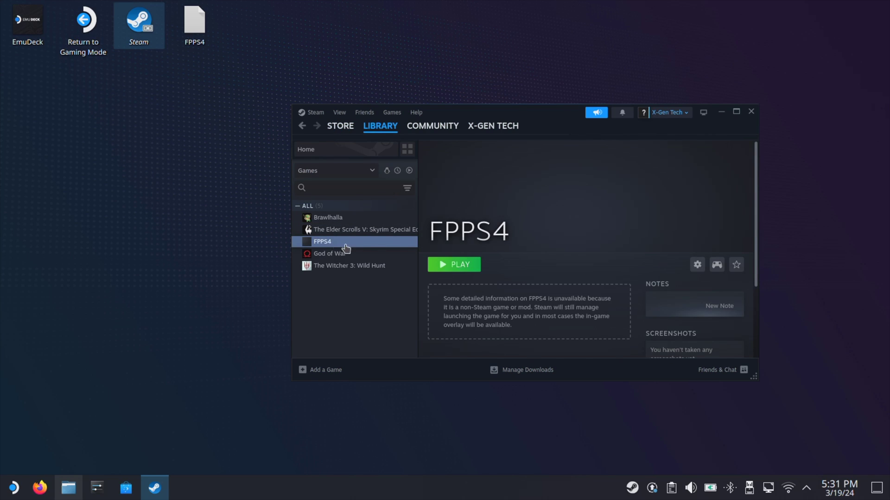
pyautogui.click(452, 265)
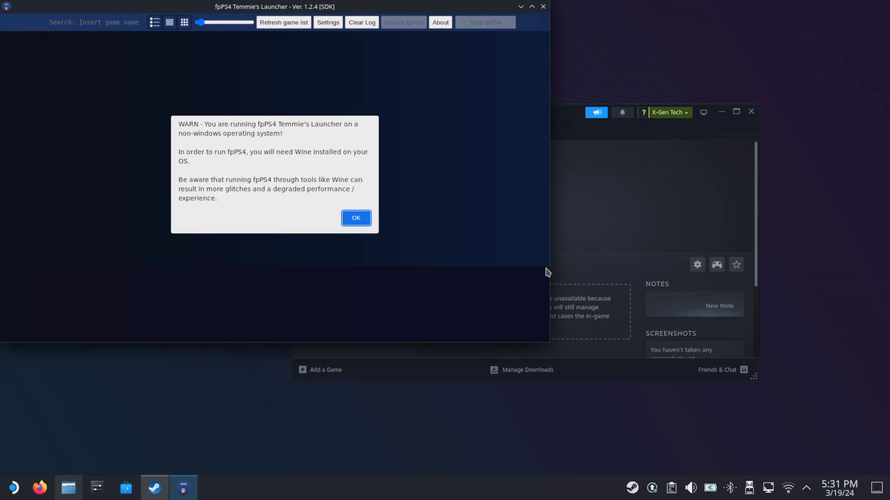
# Accept the non-Windows warning, run the fpPS4 updater, and close Temmie's Launcher when the update finishes.
pyautogui.click(356, 218)
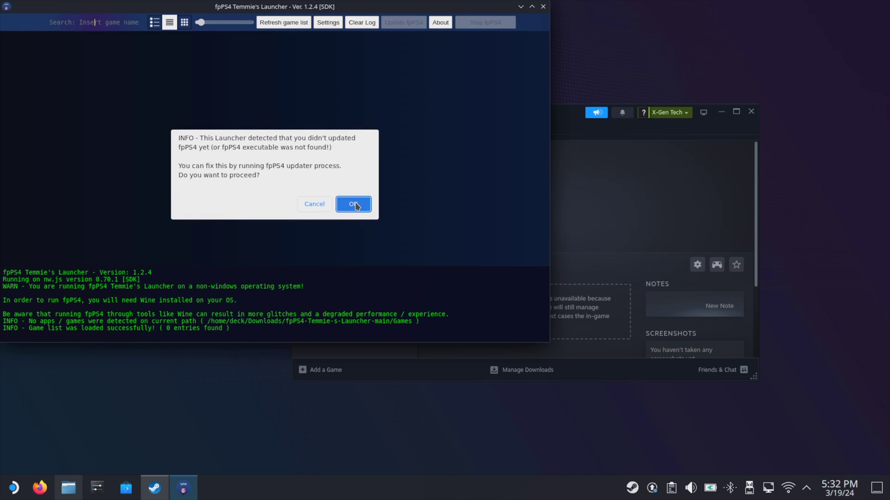
pyautogui.click(355, 204)
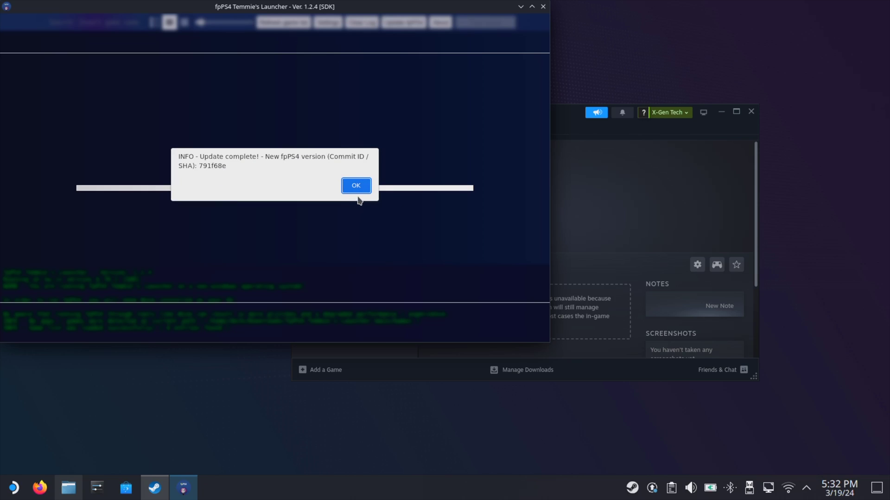
pyautogui.click(356, 186)
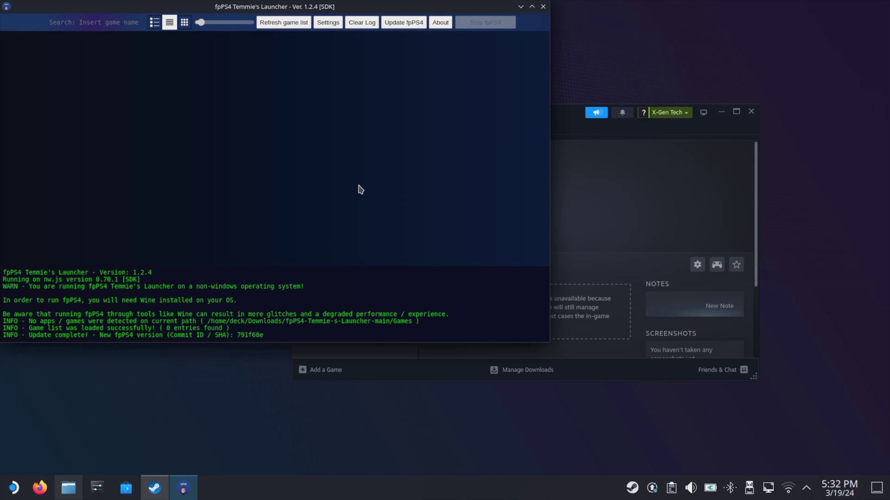
pyautogui.click(543, 7)
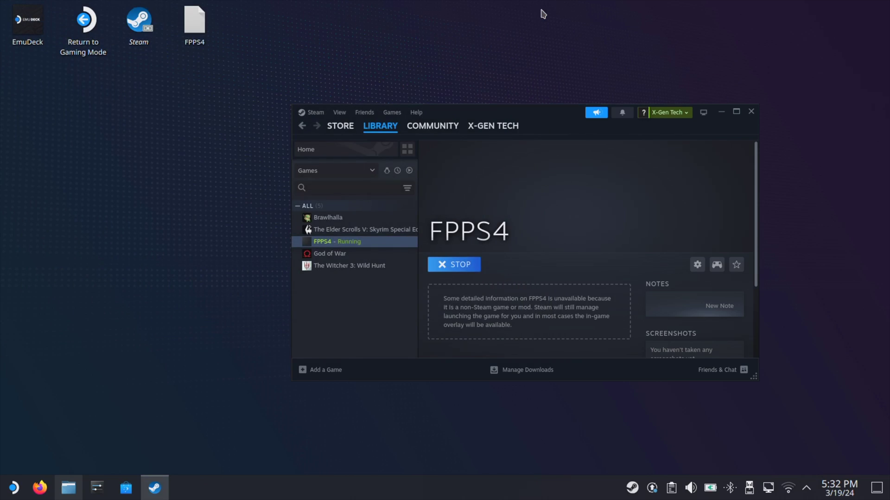
# Switch to Dolphin and add PkgEditor.exe from the PkgEditor-0.2.231 folder to Steam.
pyautogui.click(69, 487)
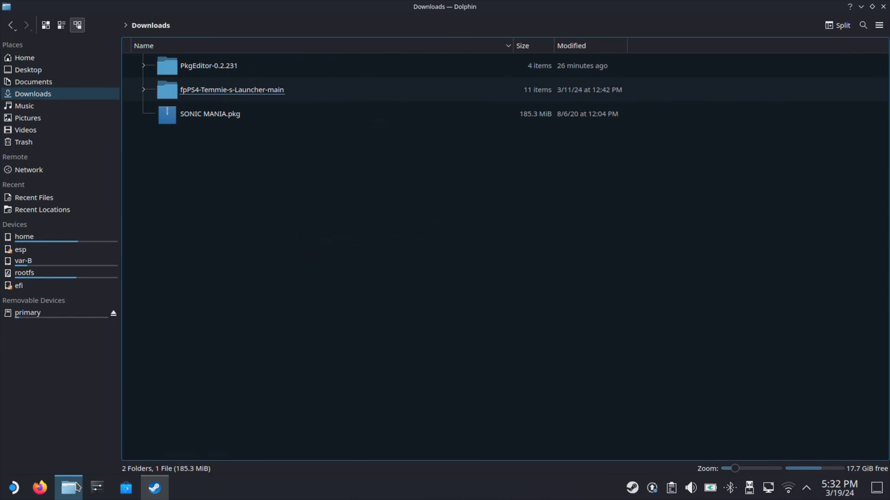
pyautogui.click(214, 72)
pyautogui.doubleClick(216, 72)
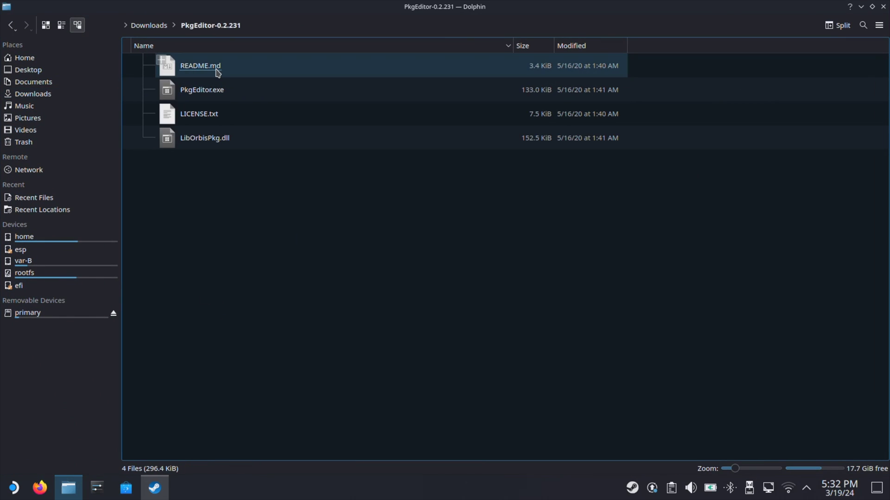
pyautogui.click(216, 91)
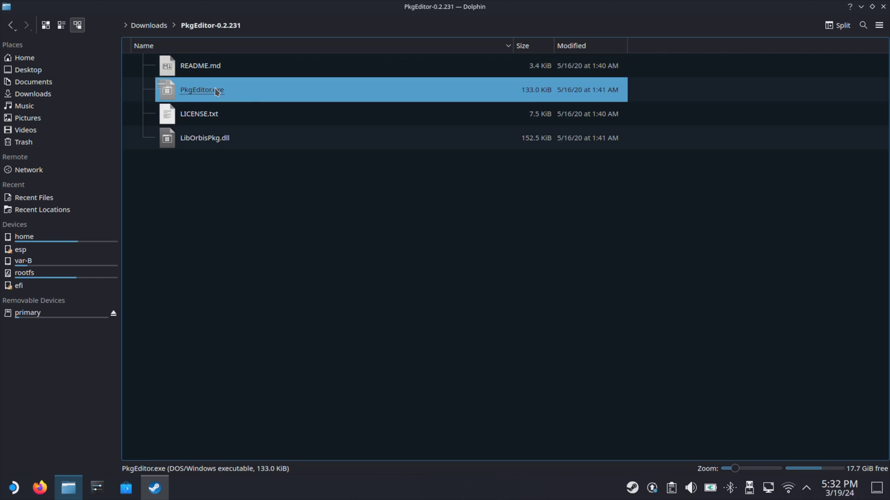
pyautogui.rightClick(247, 90)
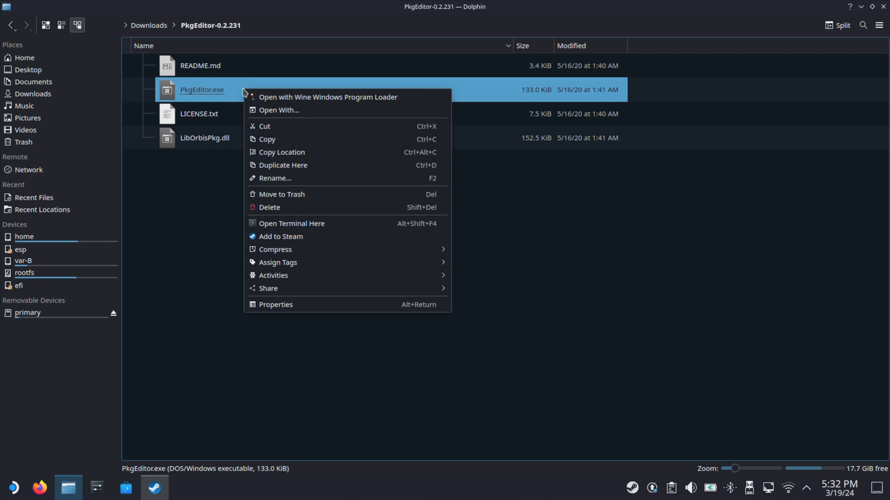
pyautogui.click(292, 238)
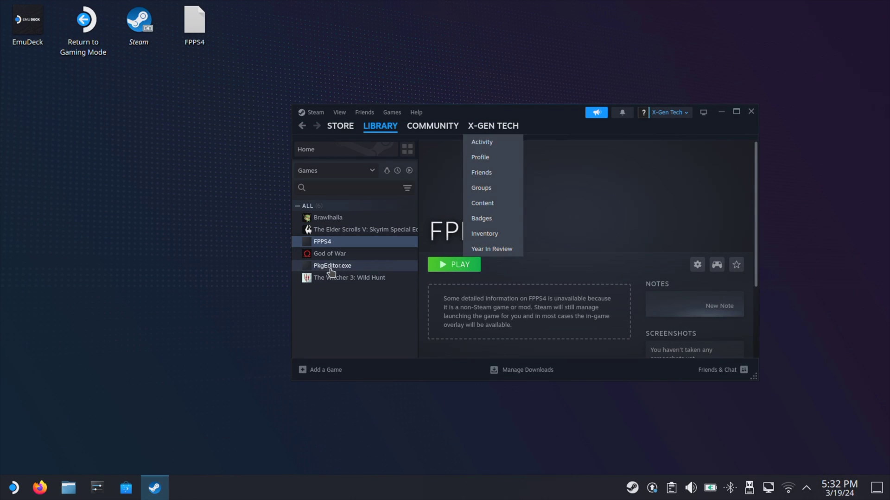
# Force PkgEditor.exe in the Steam library to use the Proton Experimental compatibility tool.
pyautogui.click(332, 267)
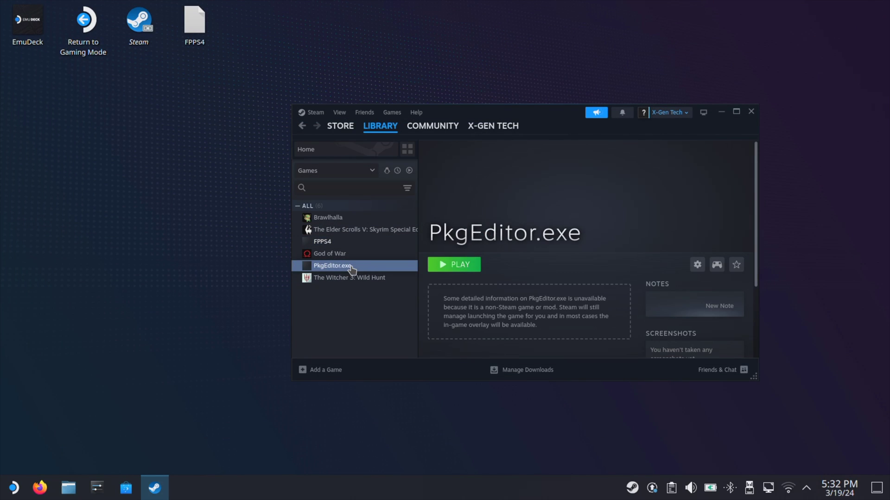
pyautogui.click(698, 264)
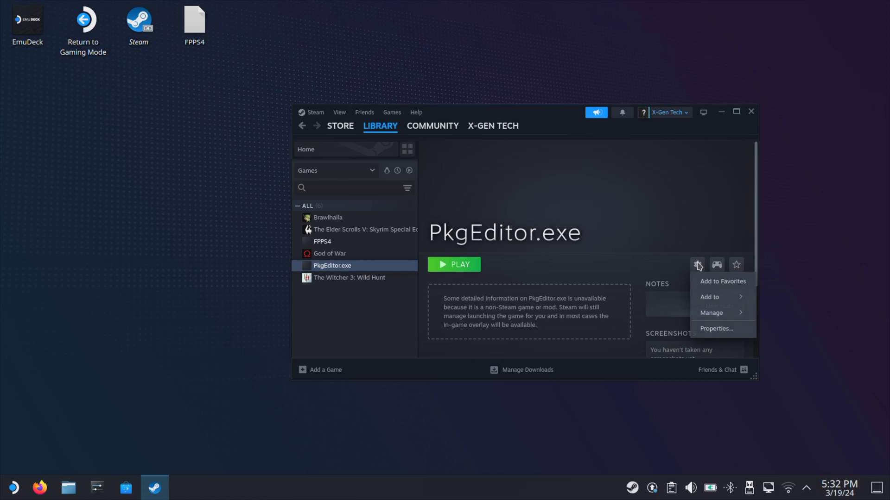
pyautogui.click(715, 330)
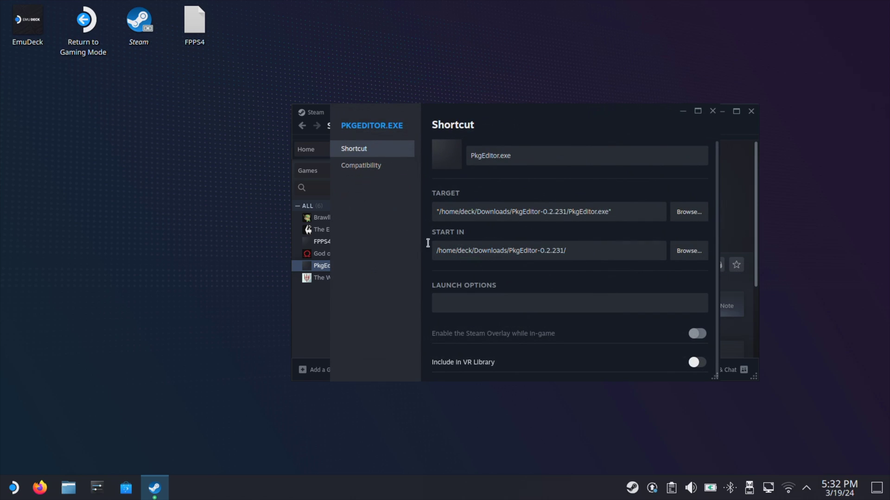
pyautogui.click(353, 165)
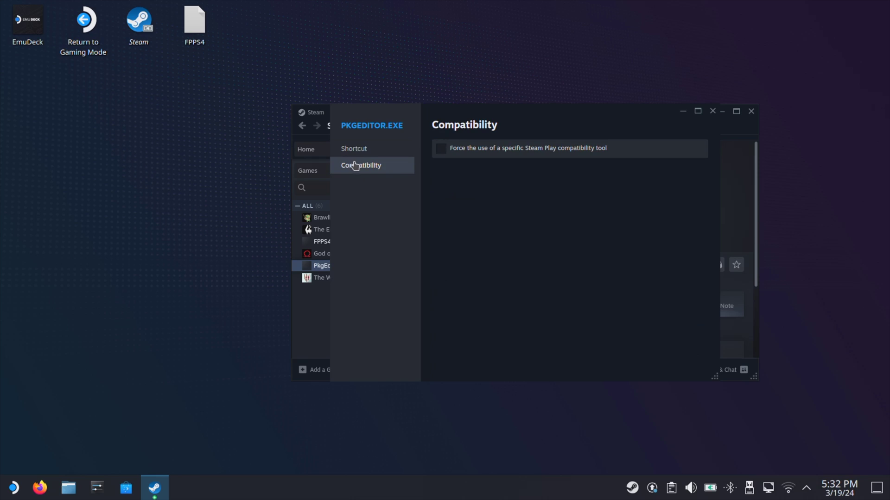
pyautogui.click(447, 147)
pyautogui.click(490, 175)
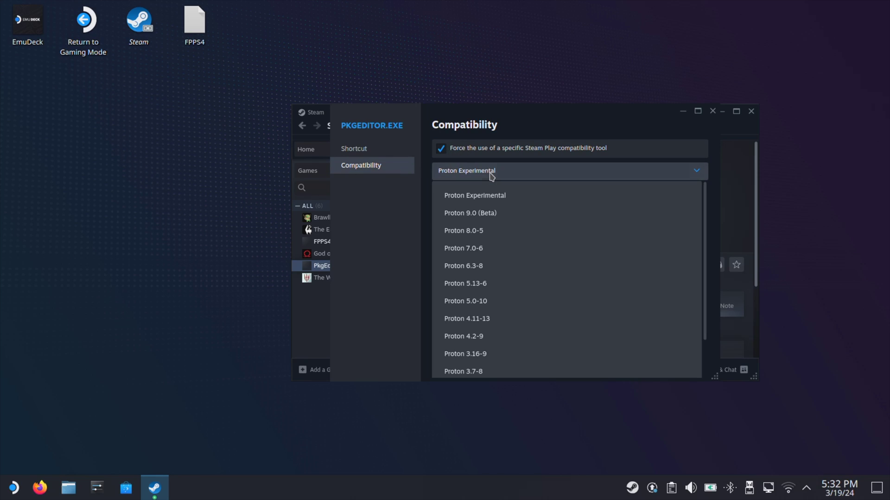
pyautogui.click(514, 191)
pyautogui.click(716, 117)
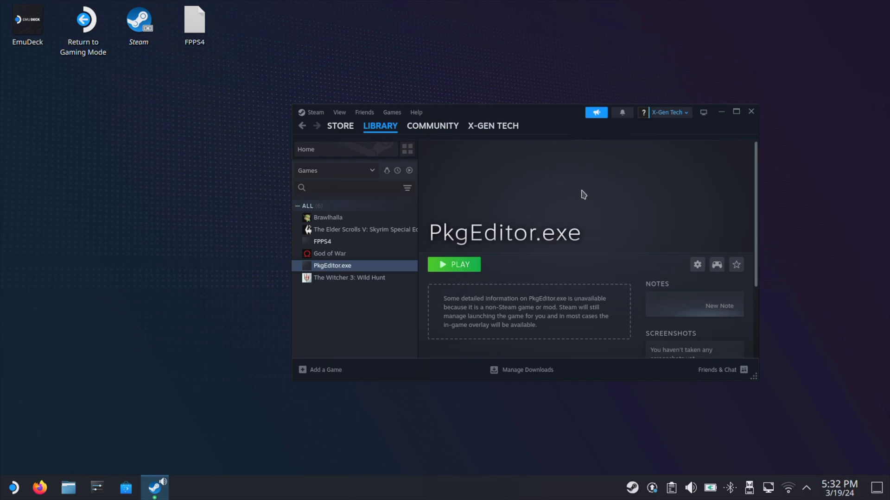
# Launch PkgEditor.exe from Steam and open SONIC MANIA.pkg from the /home/deck/Downloads folder.
pyautogui.click(463, 266)
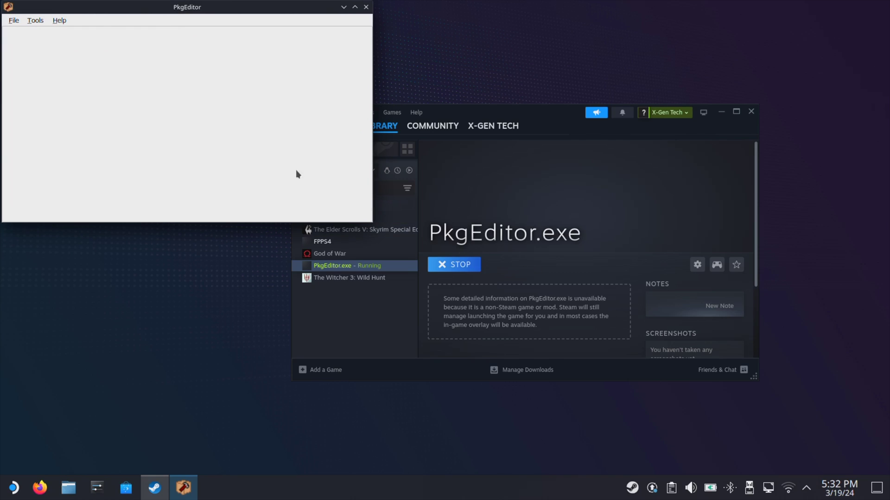
pyautogui.moveTo(211, 10); pyautogui.dragTo(481, 132)
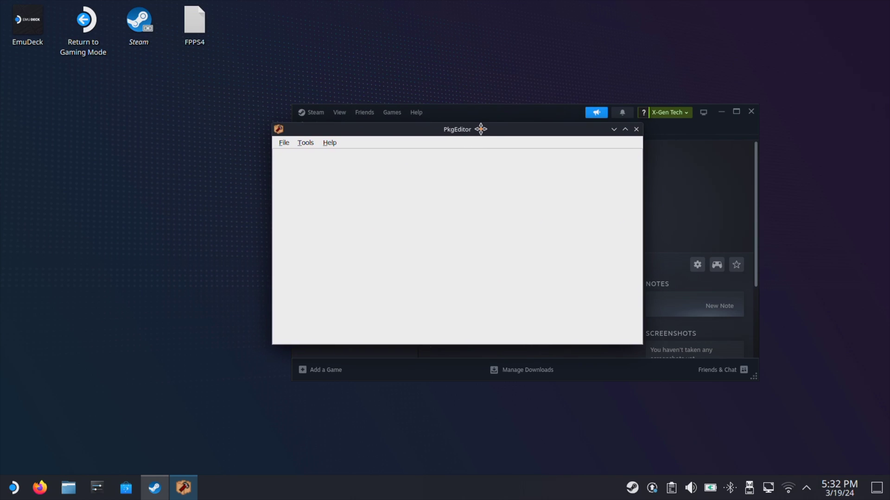
pyautogui.click(283, 142)
pyautogui.click(301, 163)
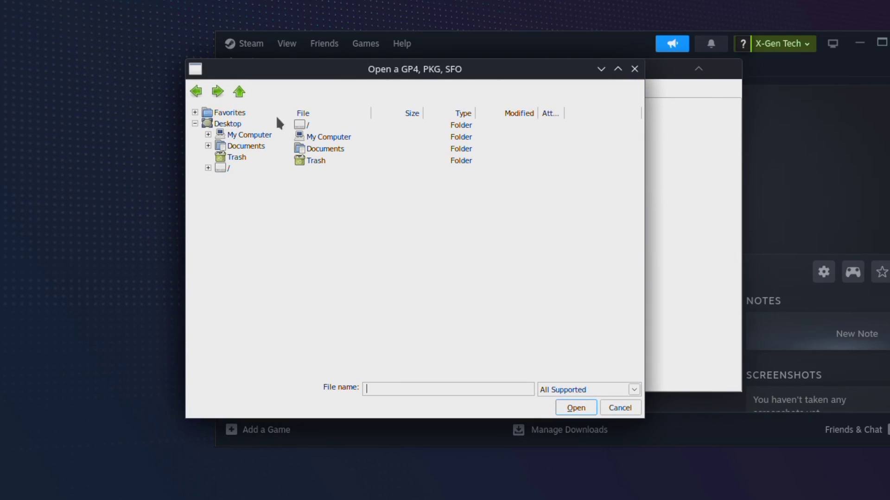
pyautogui.doubleClick(302, 125)
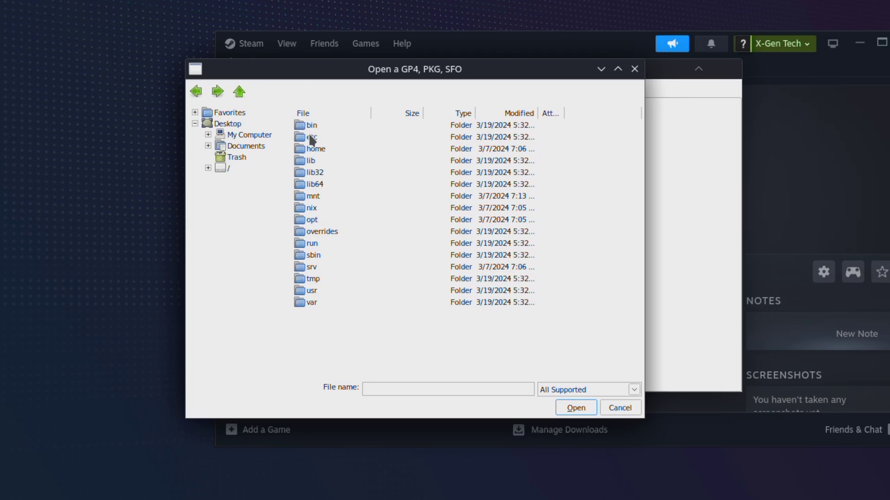
pyautogui.doubleClick(316, 147)
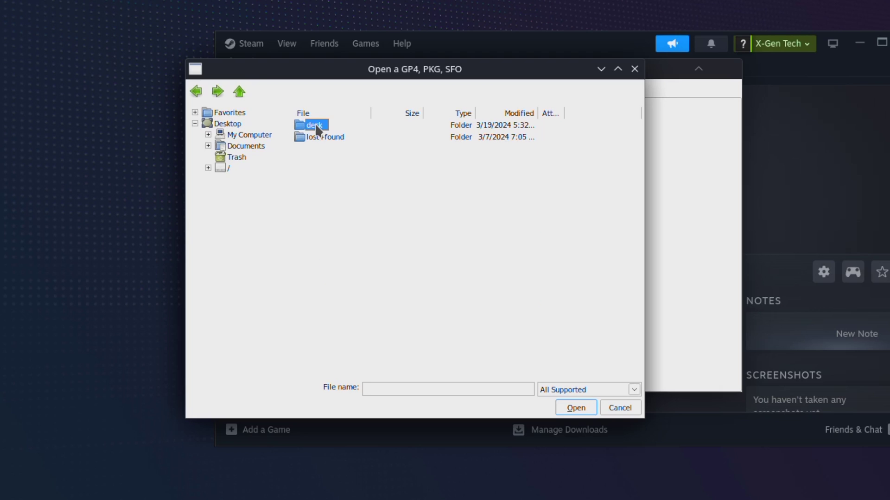
pyautogui.doubleClick(315, 125)
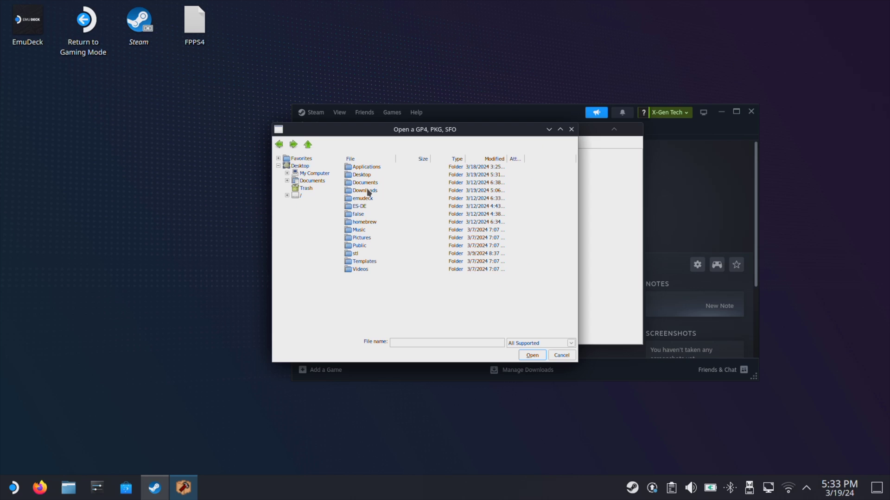
pyautogui.doubleClick(368, 191)
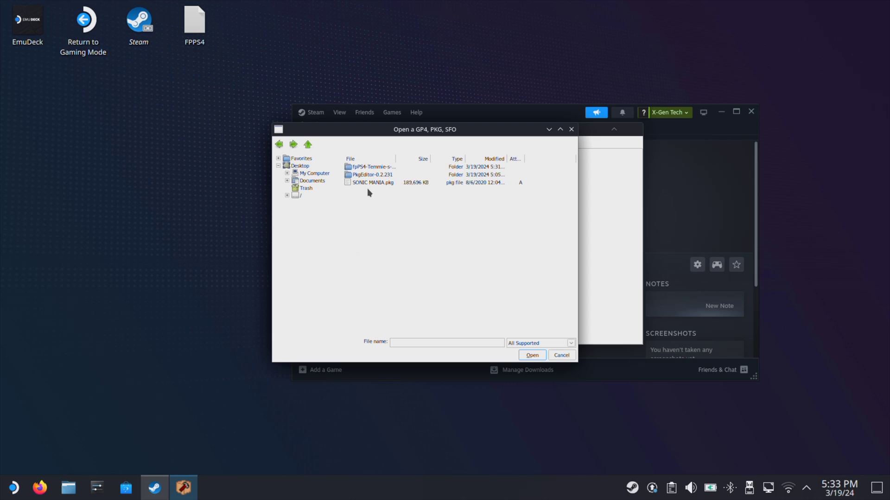
pyautogui.click(381, 185)
pyautogui.click(532, 355)
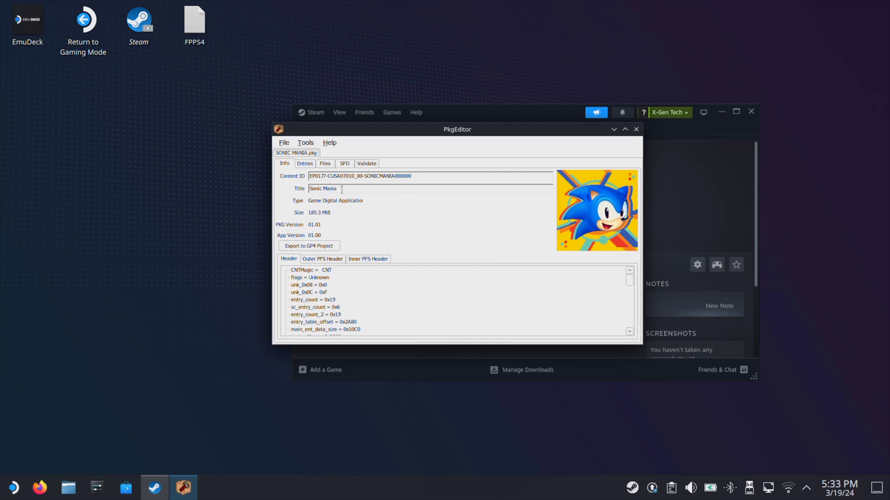
# Copy the Sonic Mania title from the package's information in PkgEditor.
pyautogui.moveTo(341, 190); pyautogui.dragTo(302, 187)
pyautogui.rightClick(323, 190)
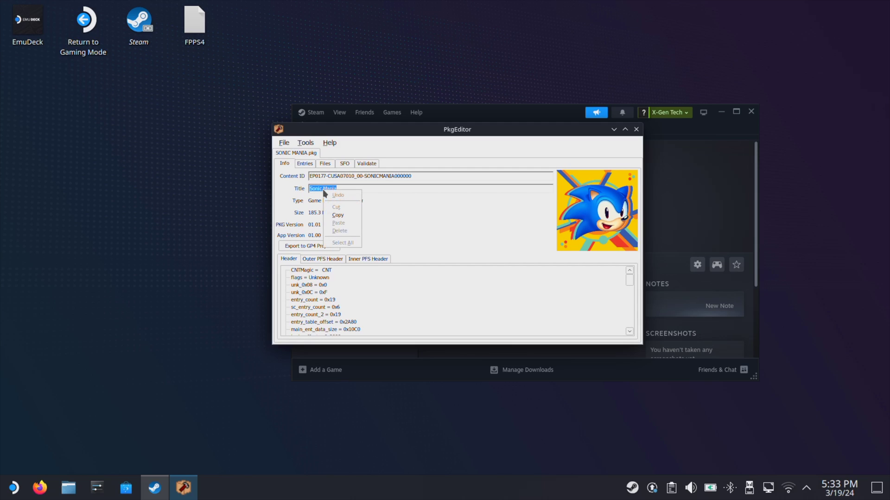
pyautogui.click(345, 215)
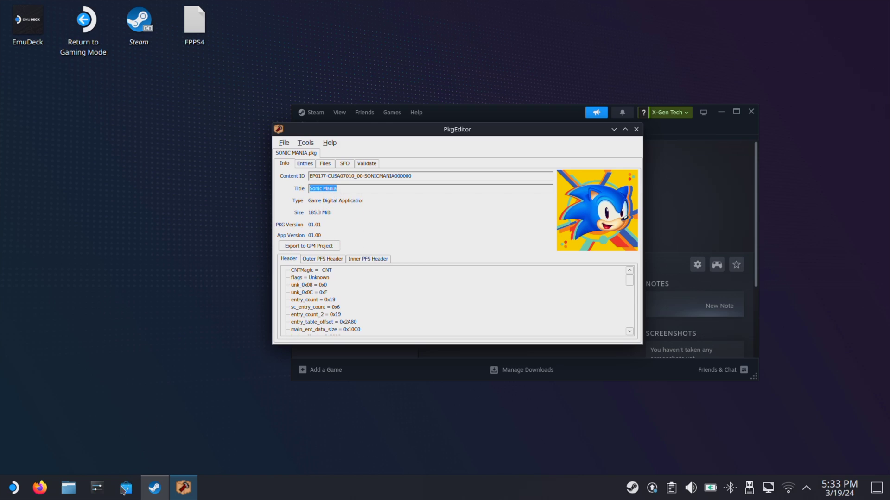
# Switch to Dolphin and create a folder named with the copied title, Sonic Mania, inside fpPS4-Temmie-s-Launcher-main/Games.
pyautogui.click(68, 488)
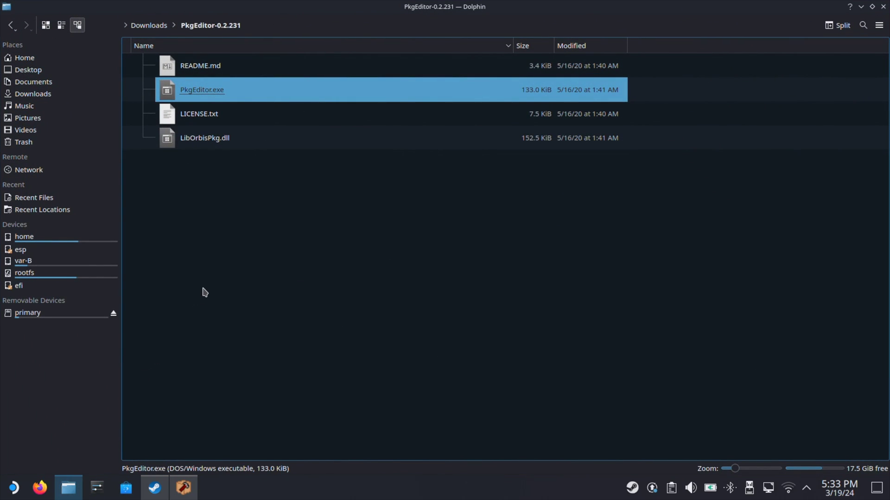
pyautogui.click(149, 26)
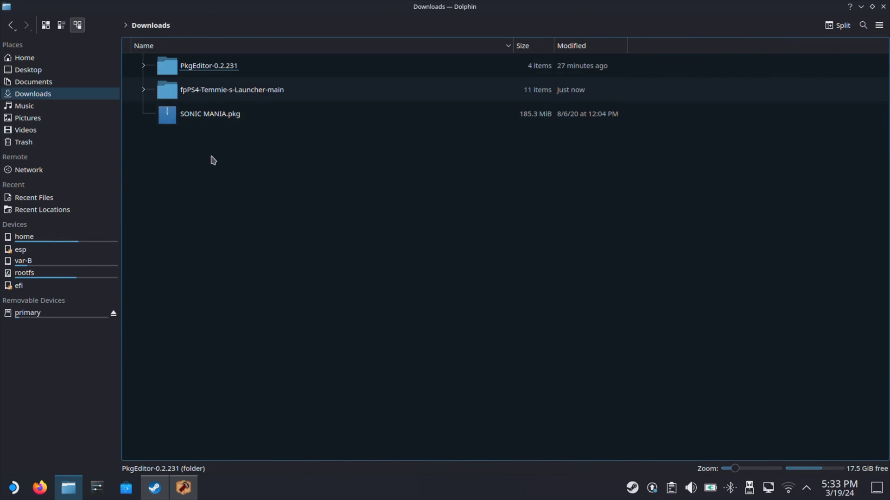
pyautogui.click(190, 98)
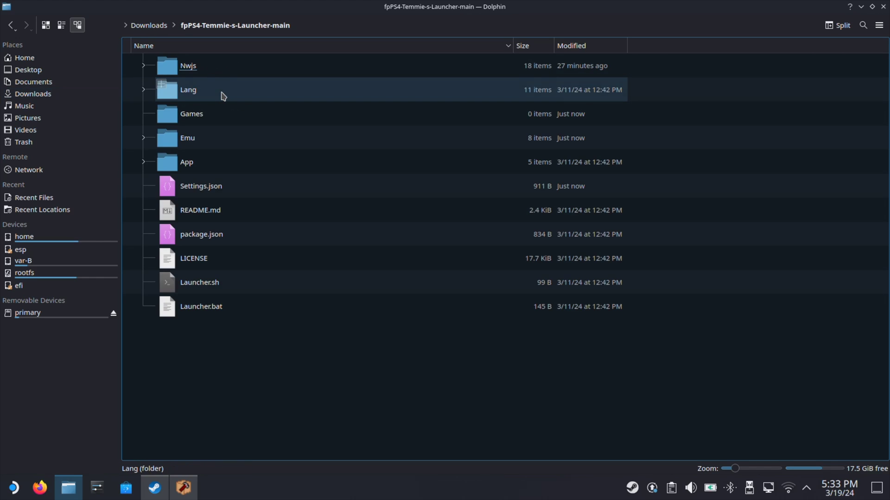
pyautogui.click(222, 122)
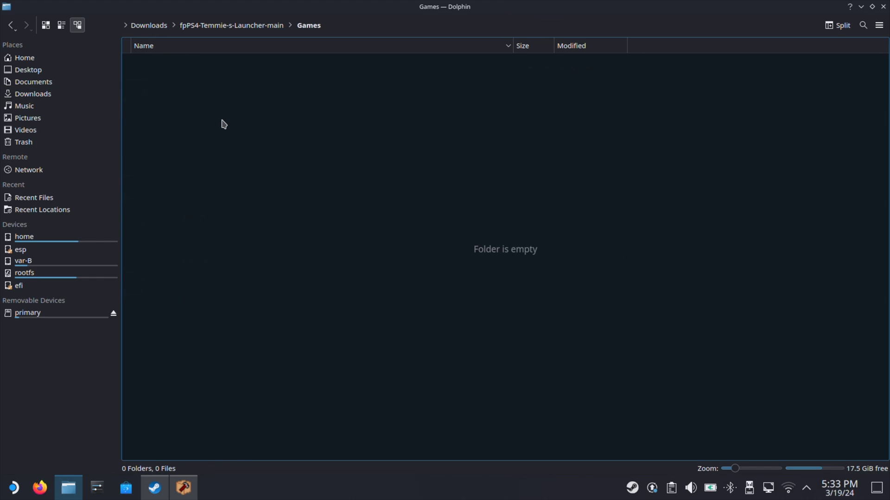
pyautogui.rightClick(224, 125)
pyautogui.moveTo(315, 132)
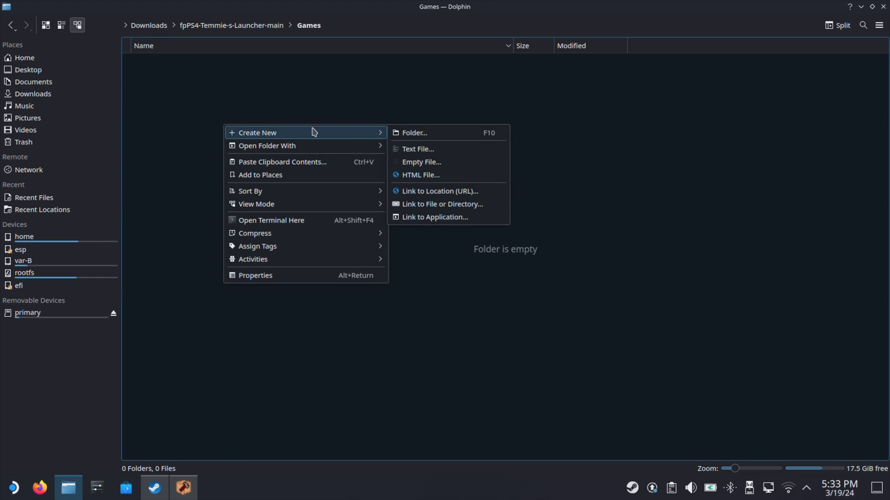
pyautogui.click(408, 133)
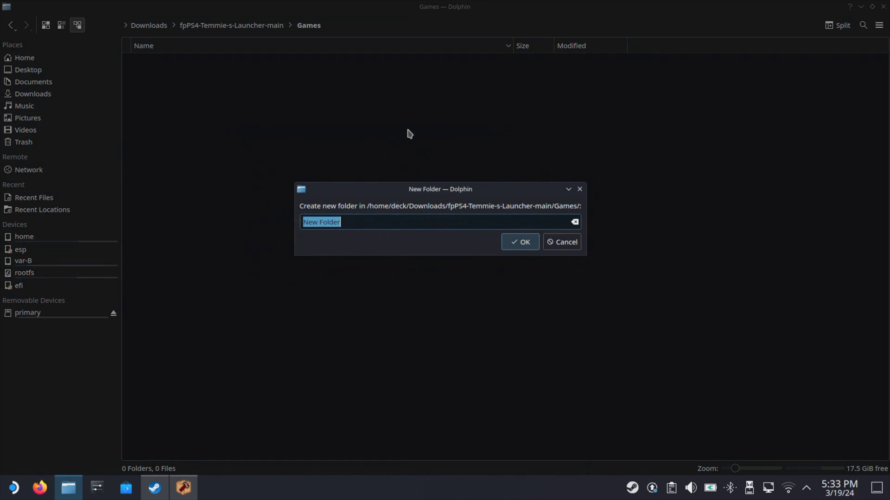
pyautogui.press('BackSpace')
pyautogui.rightClick(360, 227)
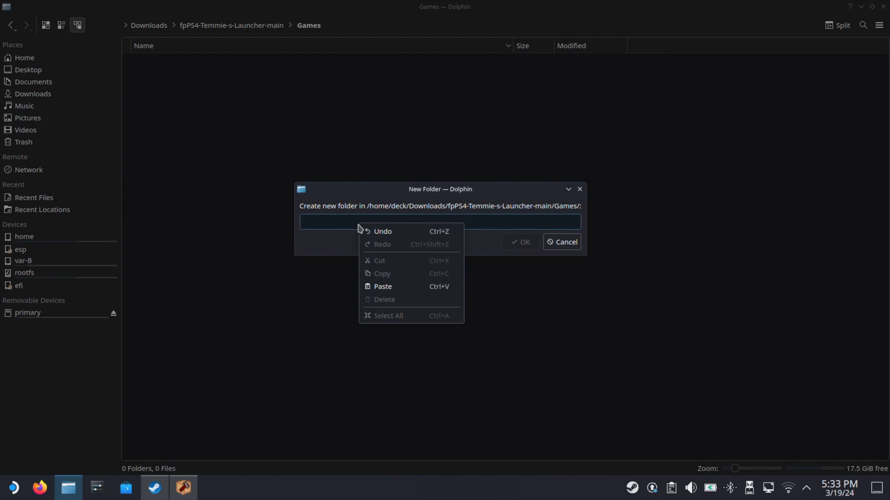
pyautogui.click(382, 288)
pyautogui.click(513, 243)
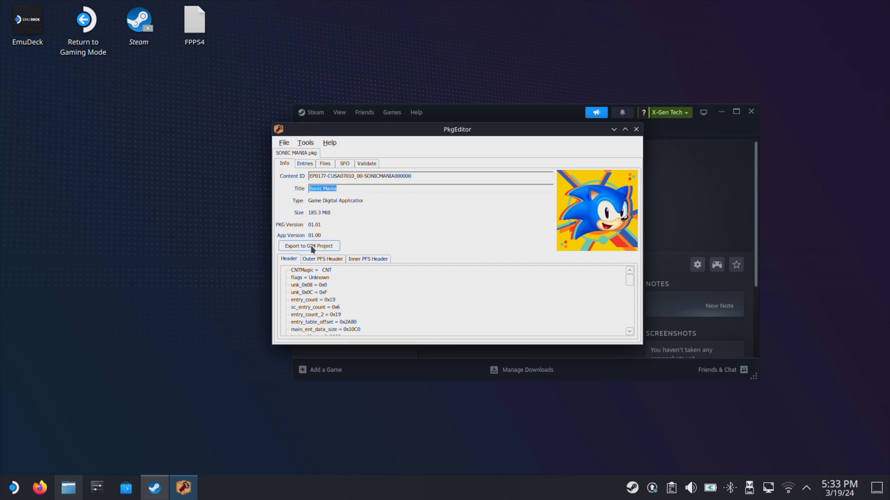
# Export the package from PkgEditor as GP4 project Project.gp4 into fpPS4-Temmie-s-Launcher-main/Games/Sonic Mania.
pyautogui.click(310, 246)
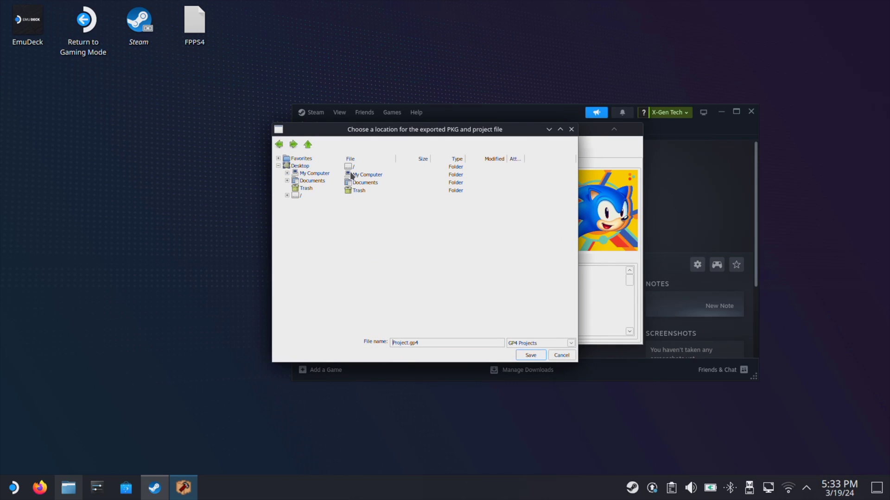
pyautogui.doubleClick(350, 167)
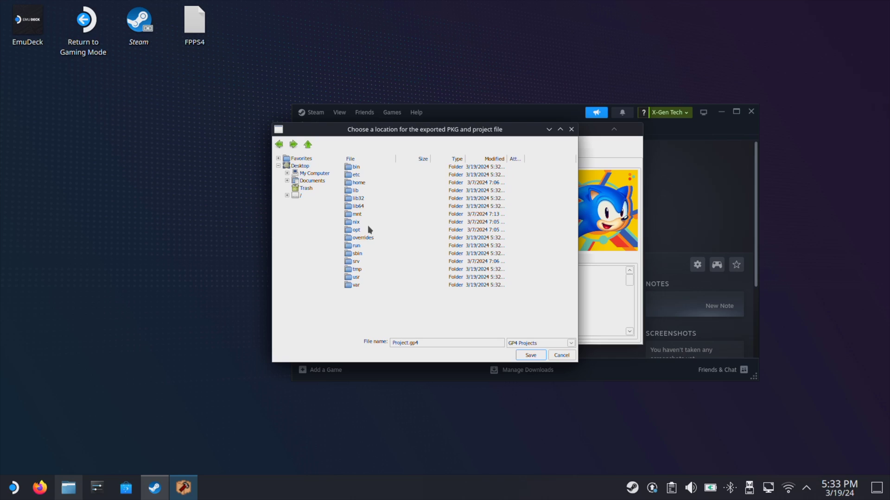
pyautogui.doubleClick(363, 182)
pyautogui.doubleClick(359, 167)
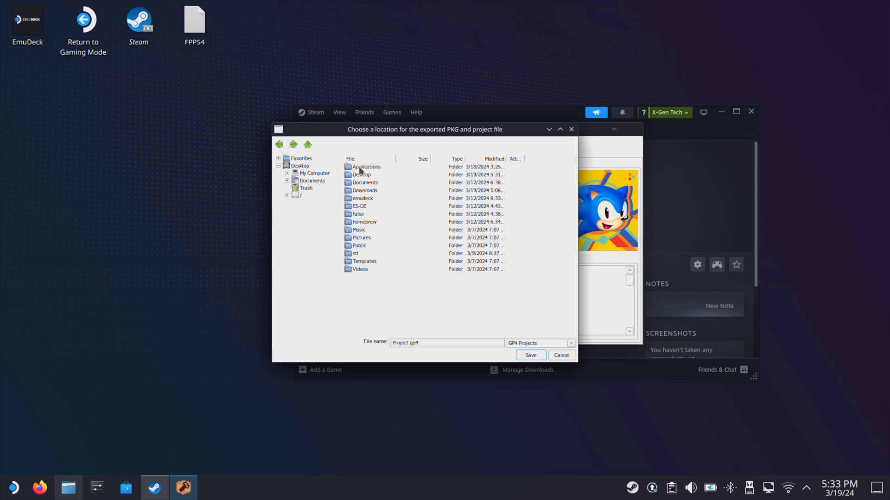
pyautogui.doubleClick(369, 190)
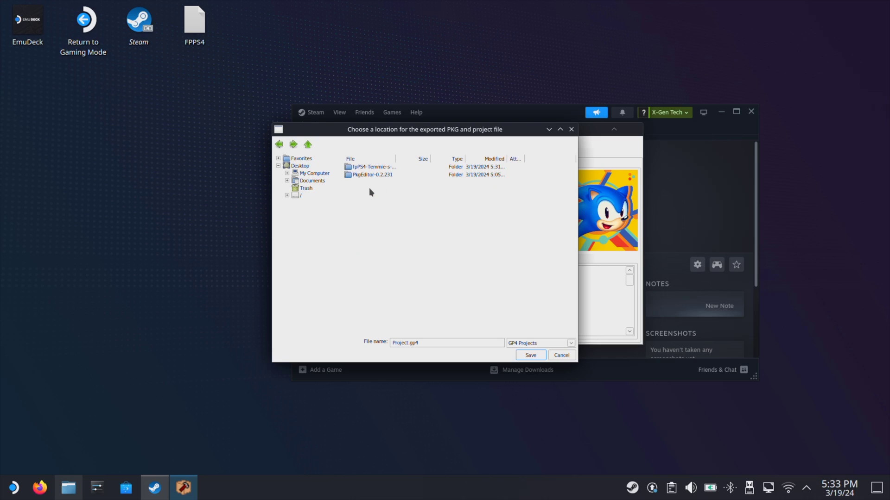
pyautogui.moveTo(401, 156); pyautogui.dragTo(456, 158)
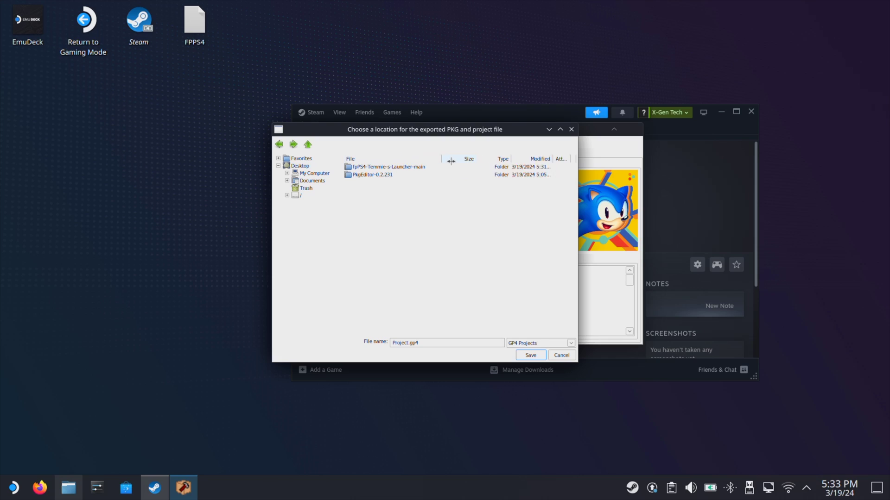
pyautogui.click(418, 166)
pyautogui.doubleClick(406, 168)
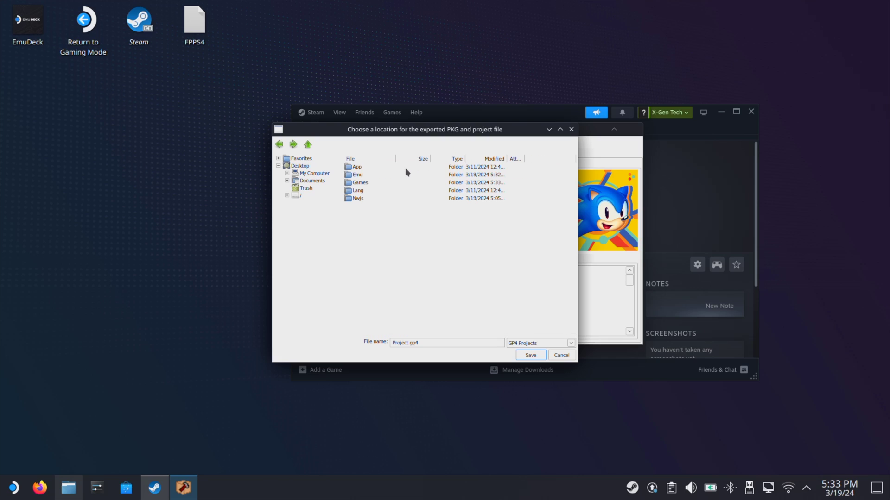
pyautogui.doubleClick(366, 183)
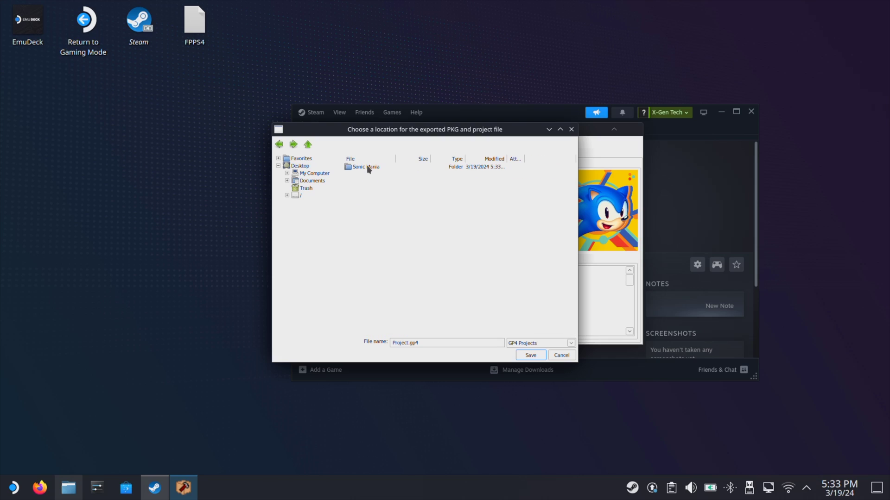
pyautogui.doubleClick(367, 166)
pyautogui.click(531, 355)
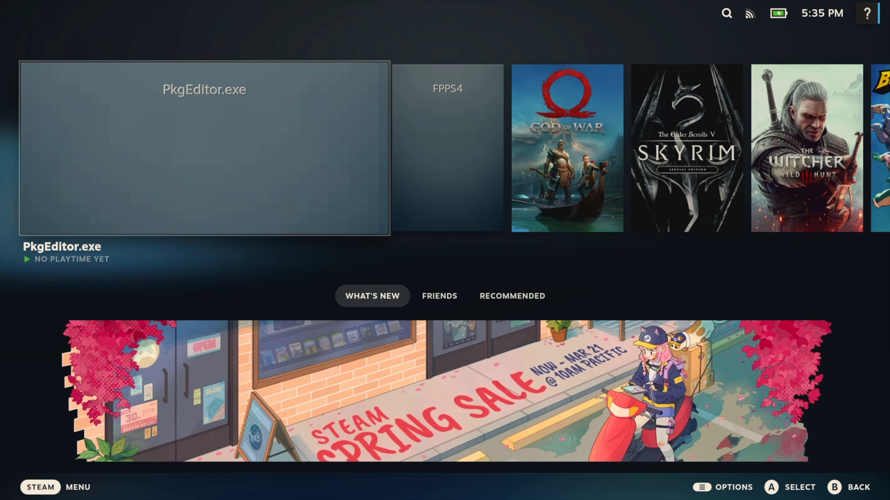
# Start FPPS4 from the Gaming Mode home screen and run Sonic Mania with fpPS4.
pyautogui.press('Right')
pyautogui.press('Return')
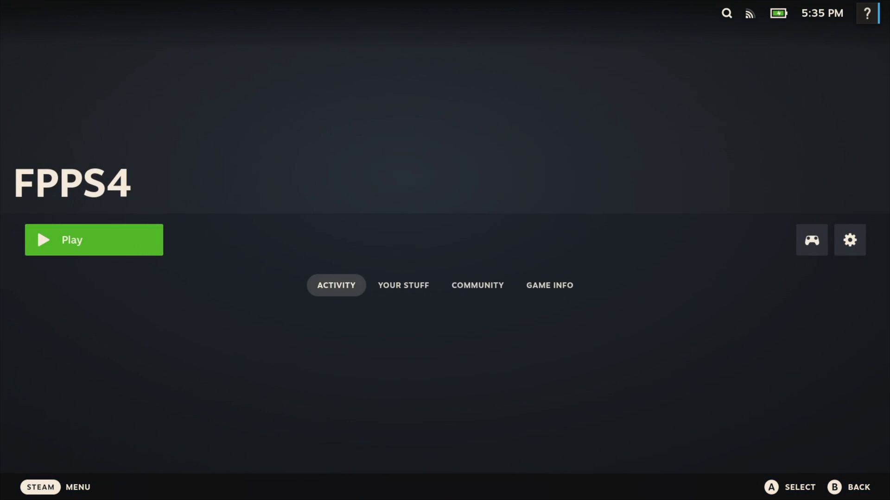
pyautogui.press('Return')
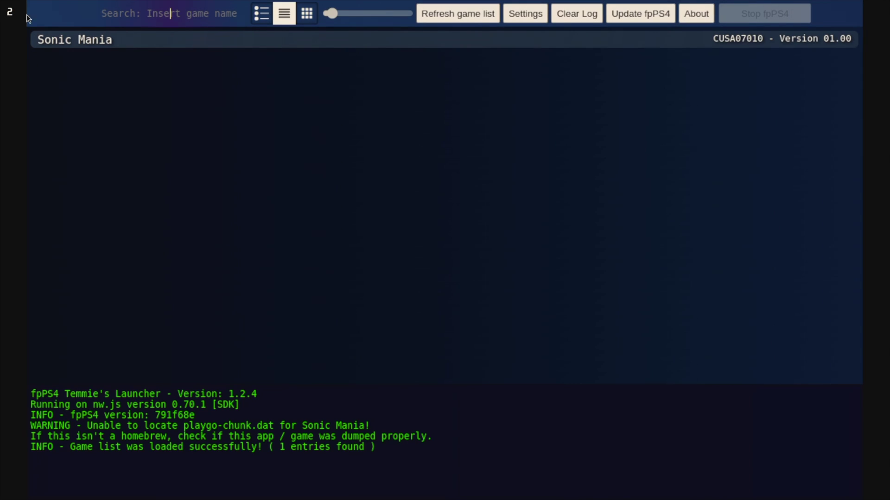
pyautogui.click(101, 44)
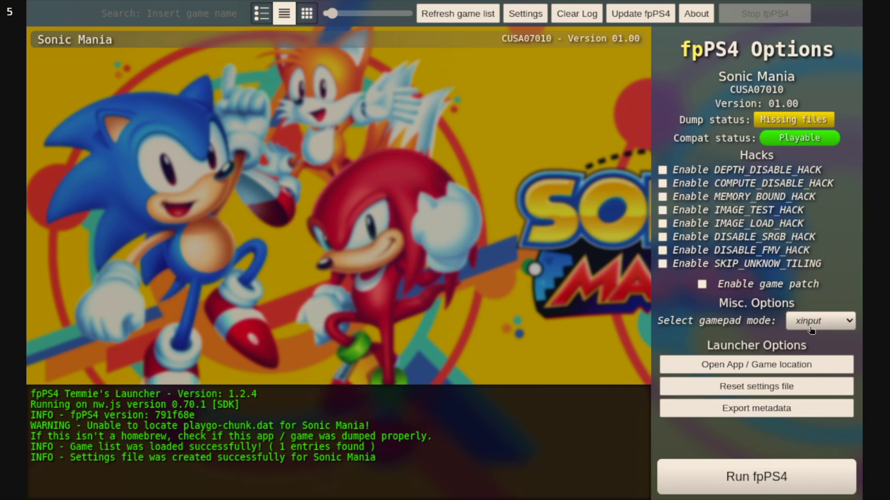
pyautogui.click(728, 484)
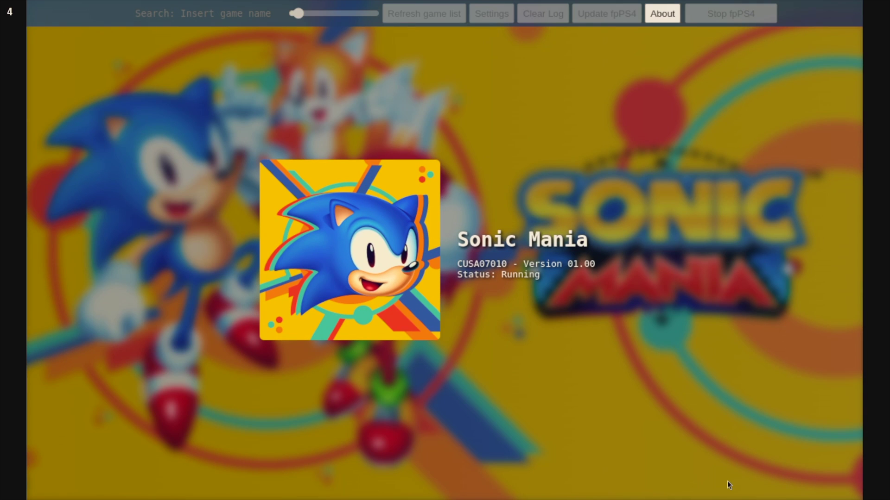